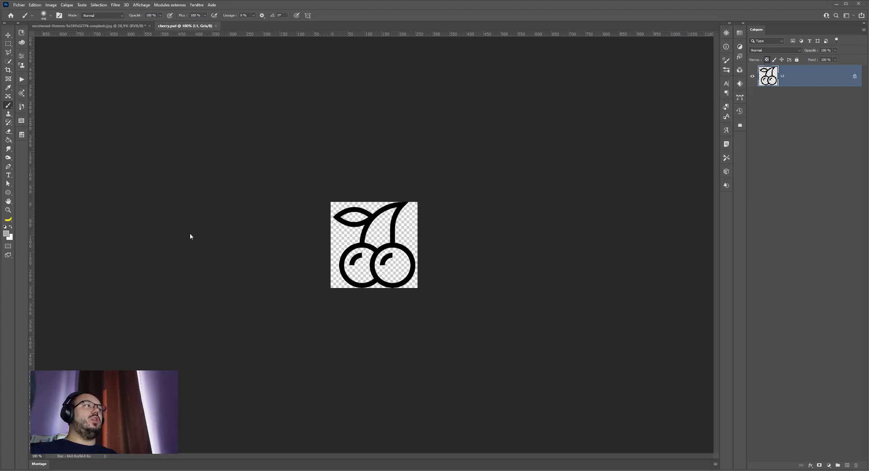
# In the brick wall document, add a Levels adjustment layer with black input 27 and white input 223
pyautogui.click(127, 26)
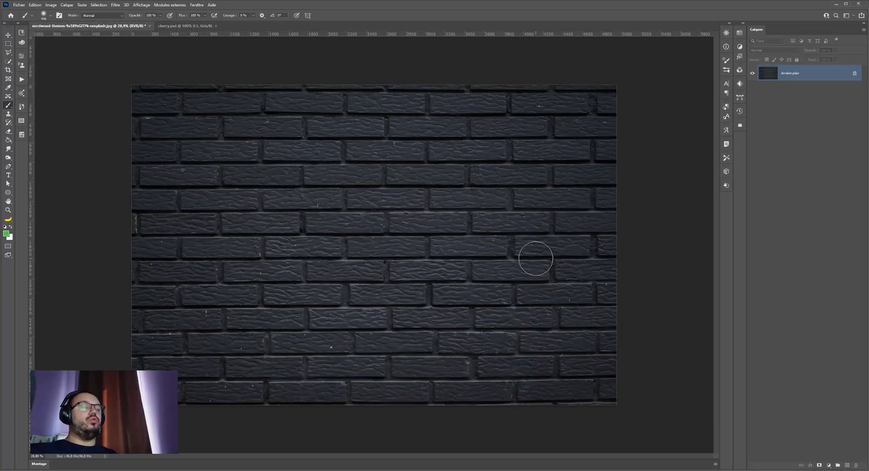
pyautogui.click(829, 465)
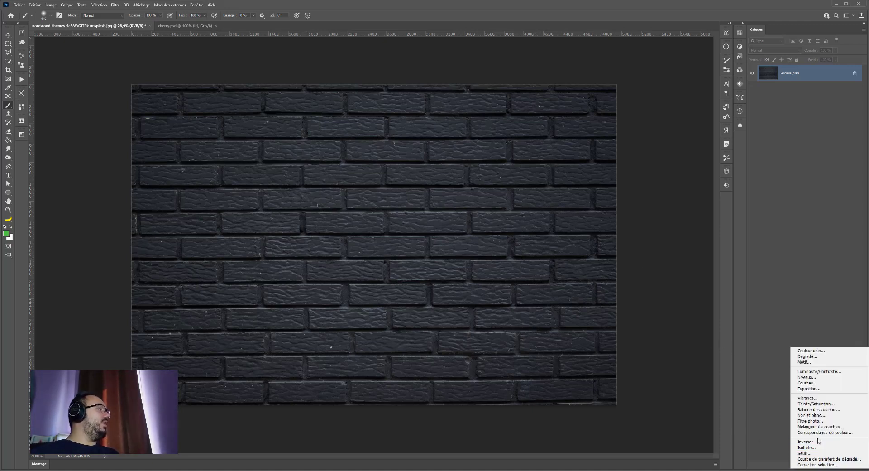
pyautogui.click(805, 377)
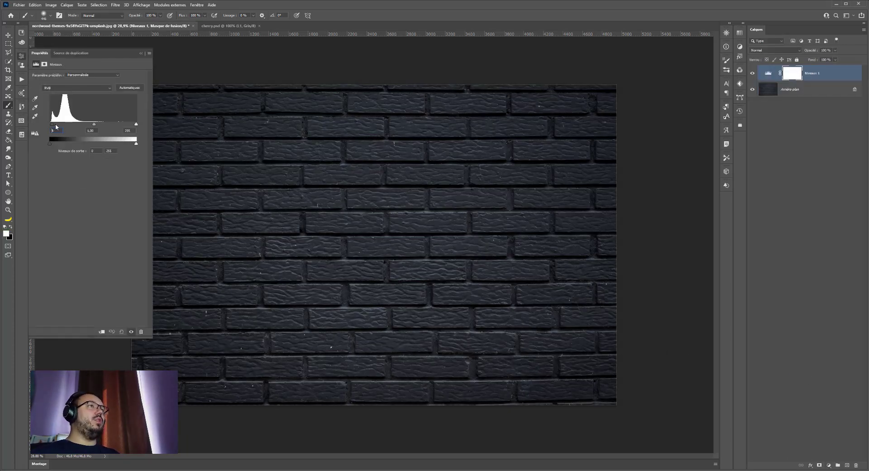
pyautogui.moveTo(55, 125); pyautogui.dragTo(54, 127)
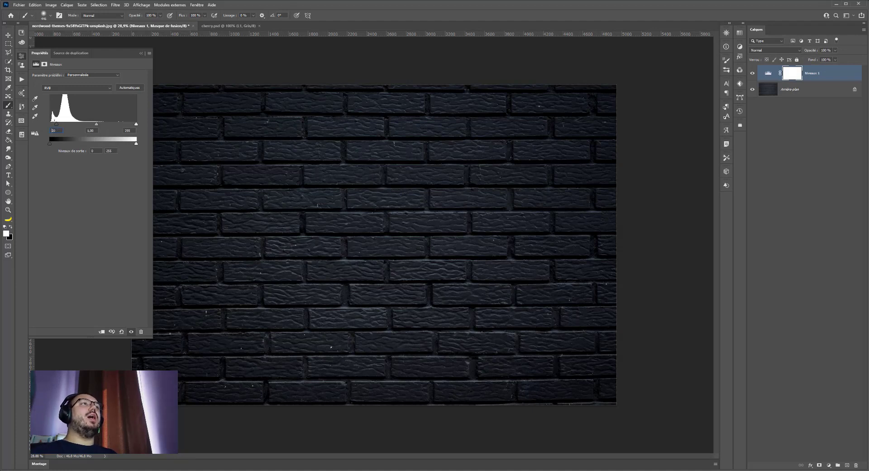
pyautogui.moveTo(57, 126)
pyautogui.mouseDown()
pyautogui.moveTo(134, 124)
pyautogui.moveTo(126, 124)
pyautogui.mouseUp()
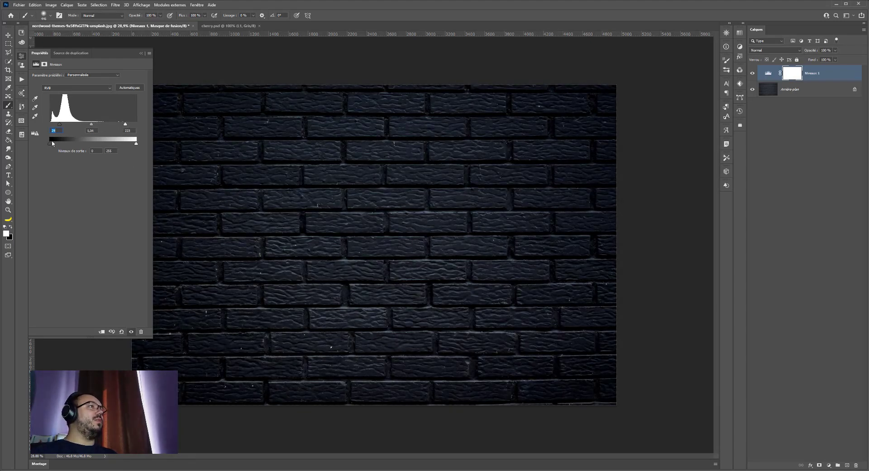
pyautogui.moveTo(60, 126); pyautogui.dragTo(60, 128)
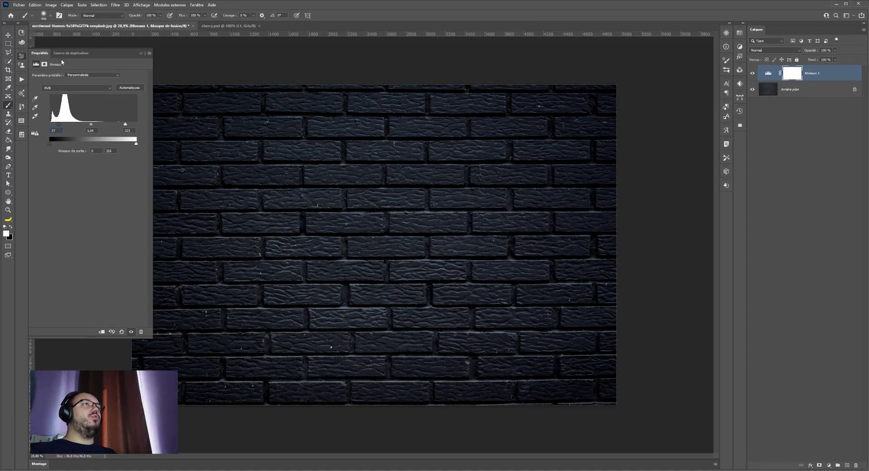
pyautogui.click(21, 56)
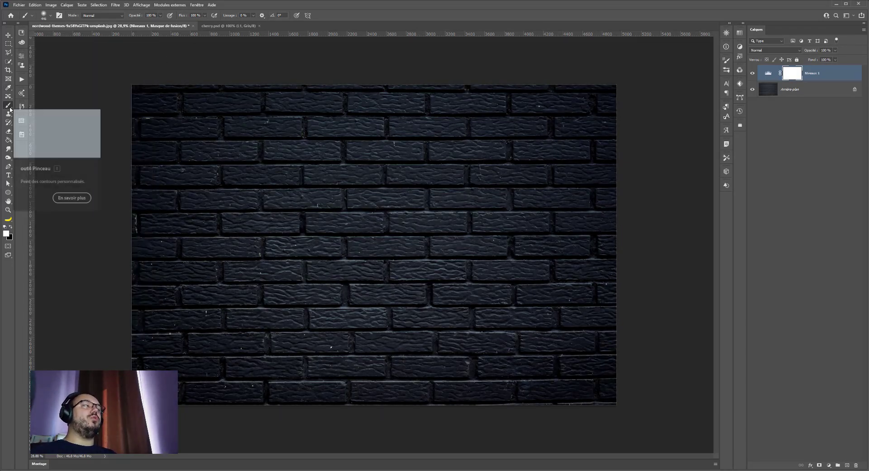
# Paint one very large soft black dab at the centre of the Levels mask and compare the wall with and without the adjustment
pyautogui.click(11, 228)
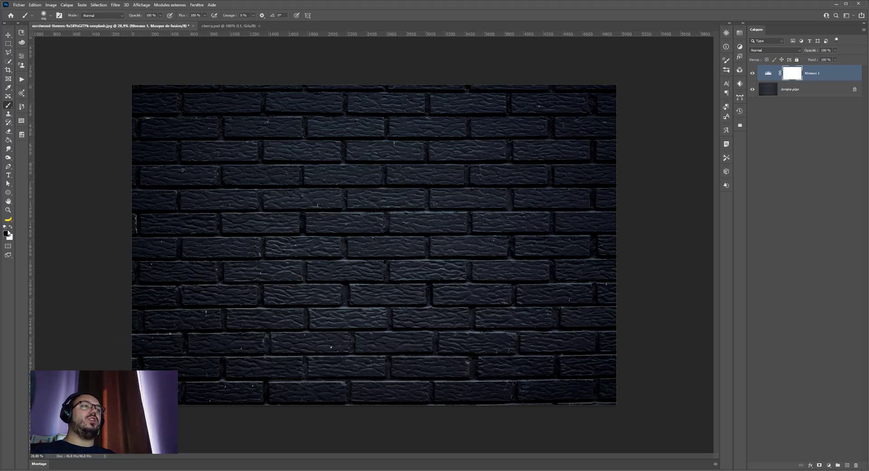
pyautogui.keyDown('alt'); pyautogui.rightClick(330, 220); pyautogui.keyUp('alt')
pyautogui.moveTo(337, 223)
pyautogui.mouseDown()
pyautogui.moveTo(473, 225)
pyautogui.moveTo(436, 223)
pyautogui.moveTo(462, 225)
pyautogui.mouseUp()
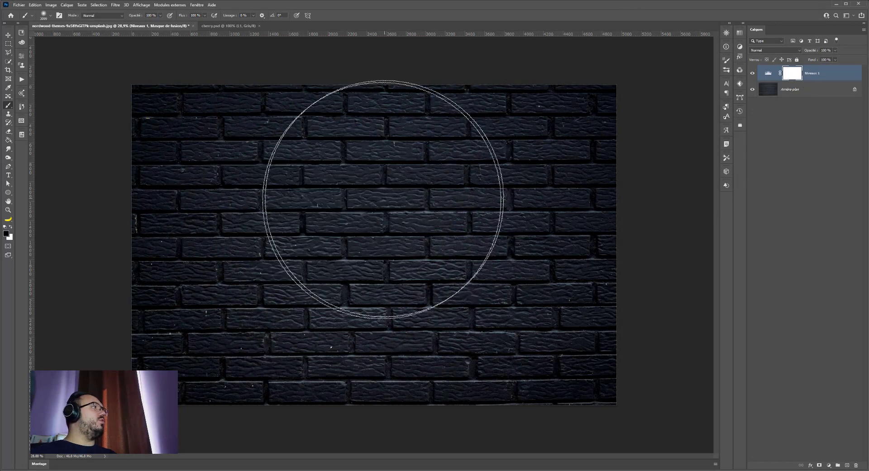
pyautogui.keyDown('alt'); pyautogui.rightClick(376, 238); pyautogui.keyUp('alt')
pyautogui.moveTo(408, 237); pyautogui.dragTo(411, 237)
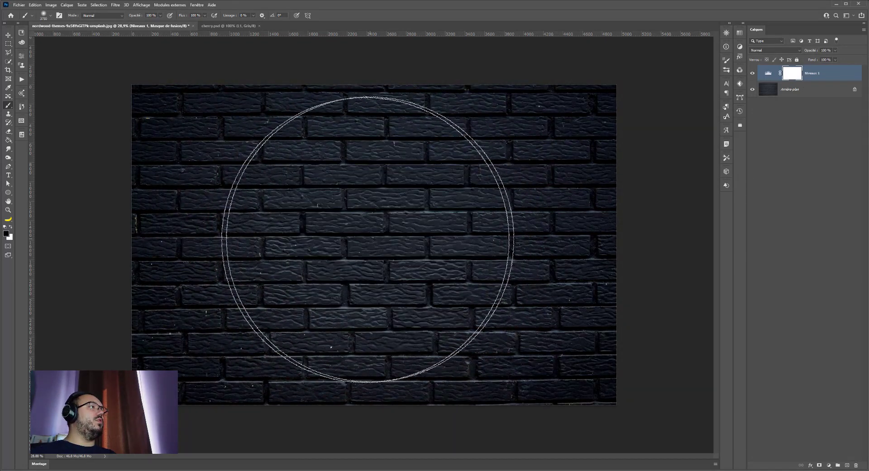
pyautogui.click(371, 239)
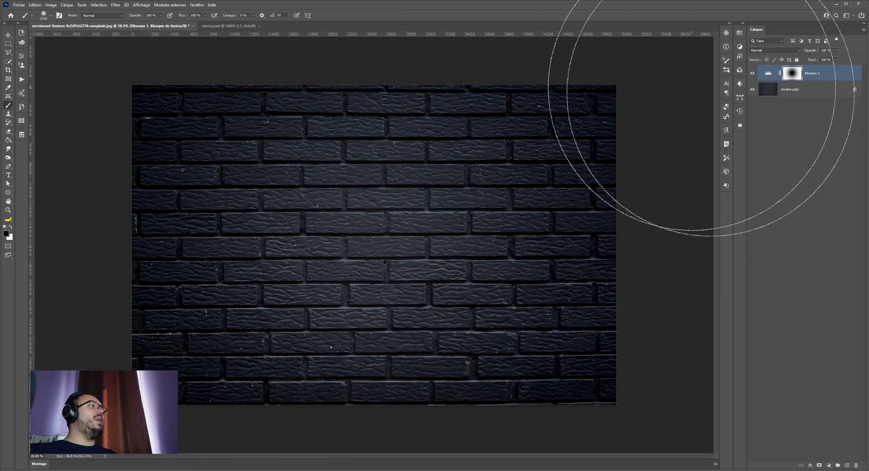
pyautogui.click(752, 76)
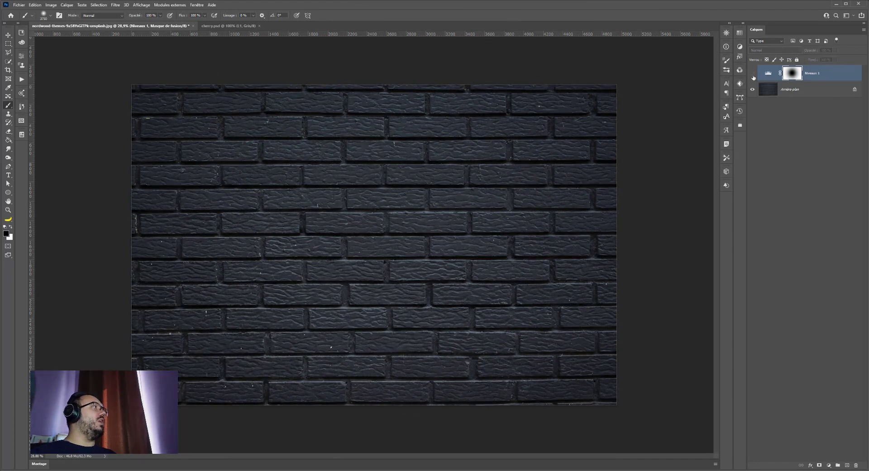
pyautogui.click(753, 76)
pyautogui.click(753, 76)
pyautogui.click(752, 76)
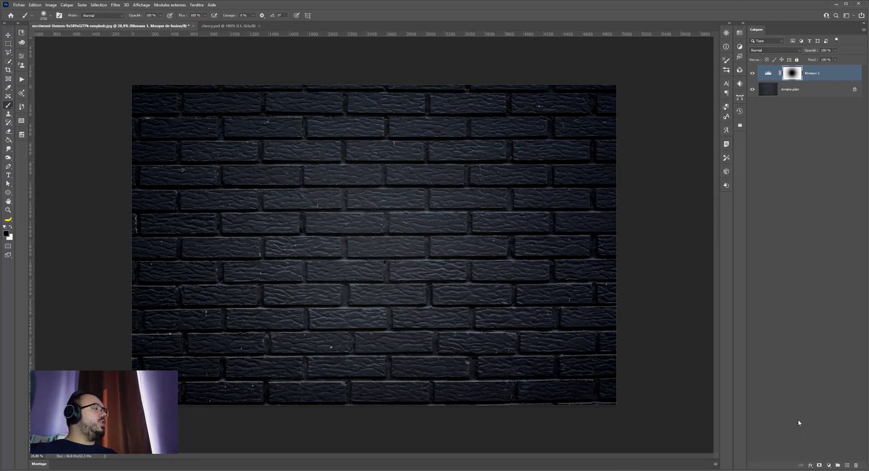
# Add a Photo Filter adjustment layer using Cooling Filter (LBB) at 17% density
pyautogui.click(829, 465)
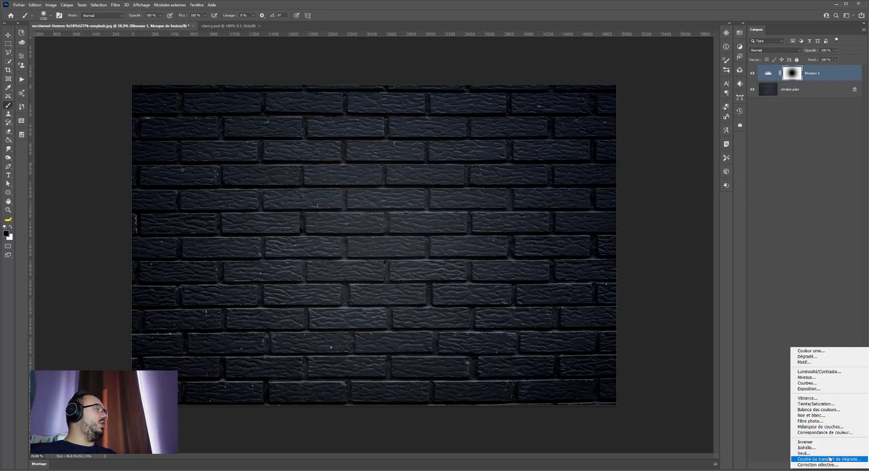
pyautogui.click(810, 420)
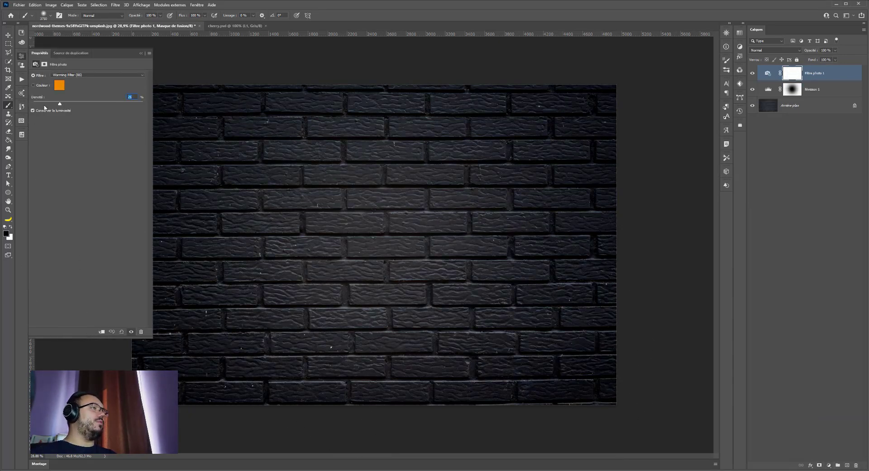
pyautogui.click(79, 76)
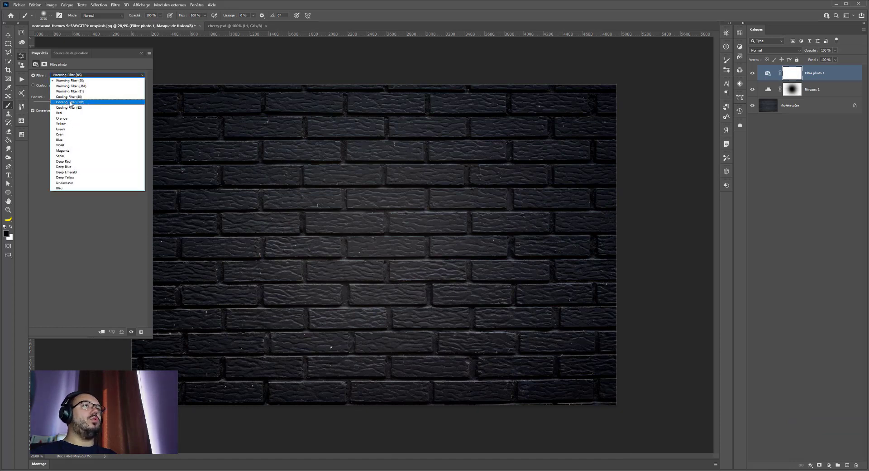
pyautogui.click(71, 103)
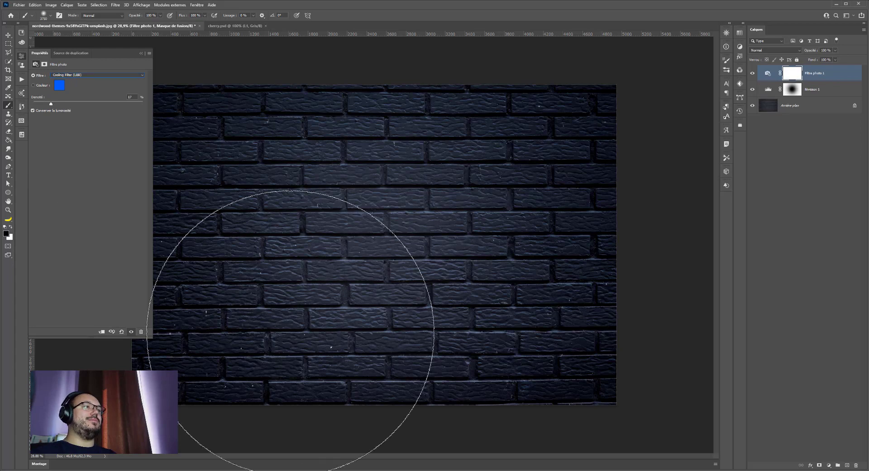
# Group the Levels and Photo Filter adjustment layers and name the group "fond"
pyautogui.click(825, 92)
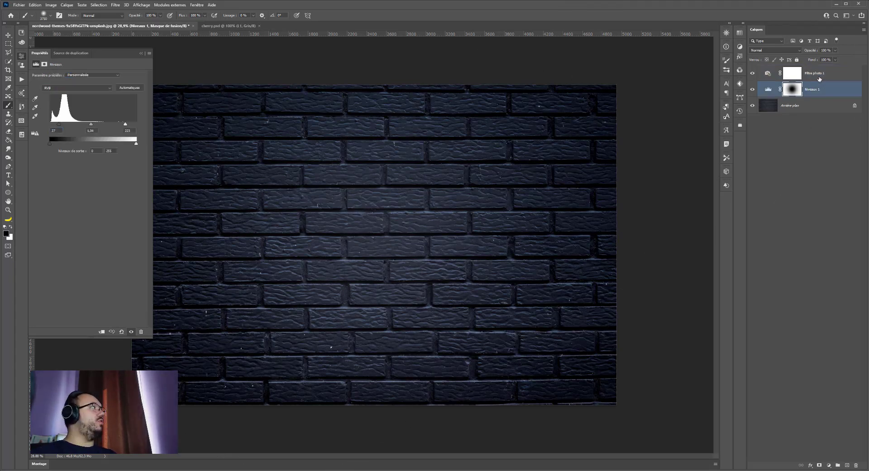
pyautogui.keyDown('shift'); pyautogui.click(820, 77); pyautogui.keyUp('shift')
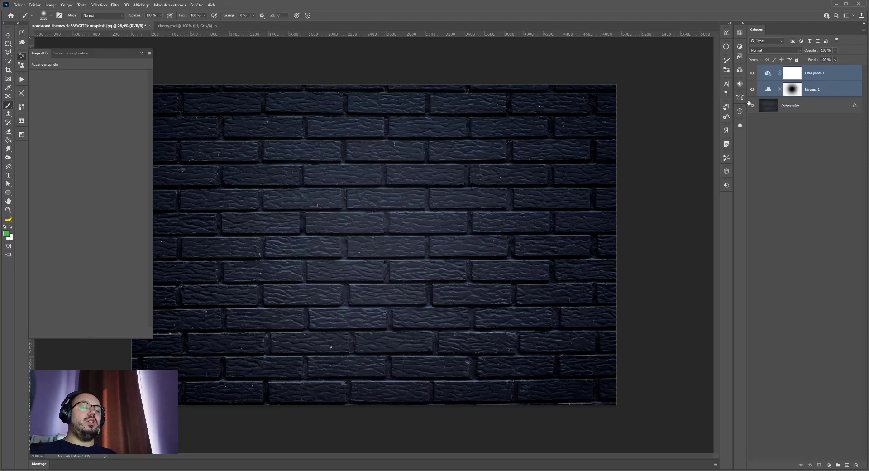
pyautogui.hotkey('ctrl', 'g')
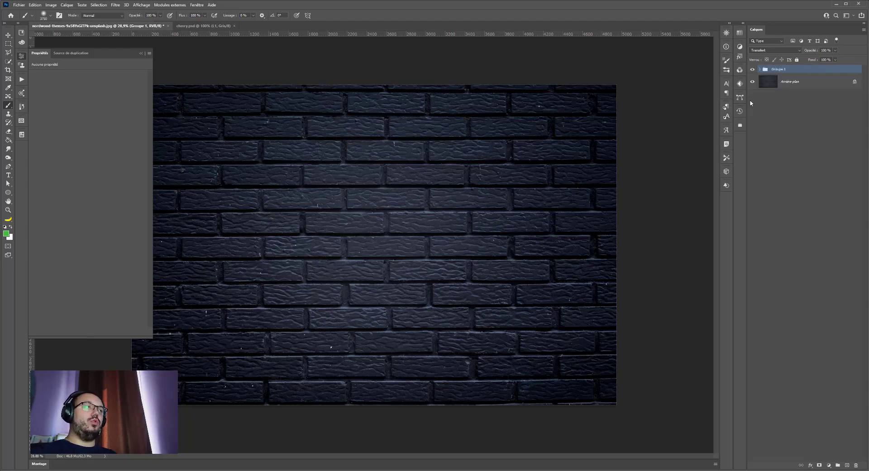
pyautogui.doubleClick(778, 70)
pyautogui.write('fond')
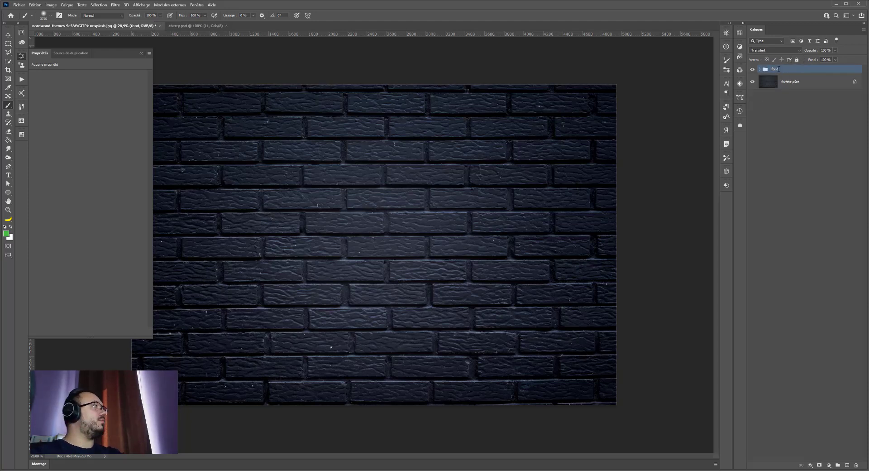
pyautogui.click(24, 57)
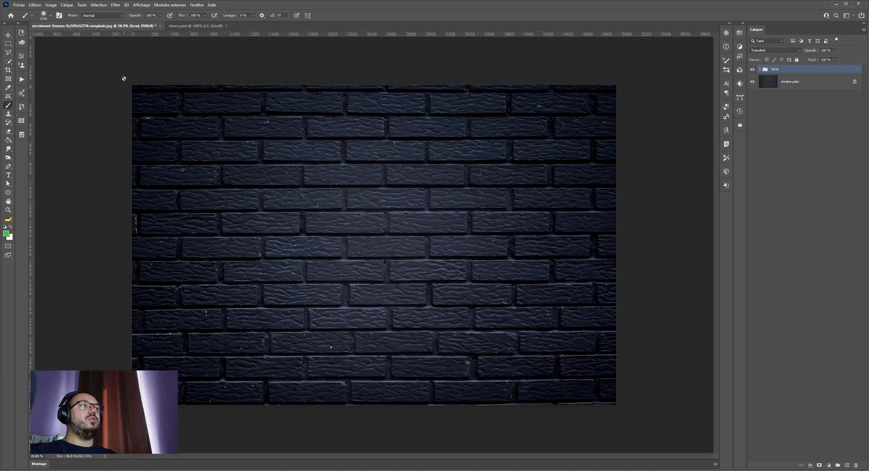
# Copy the whole cherry drawing from cherry.psd and paste it as a new layer in the brick wall document
pyautogui.click(195, 26)
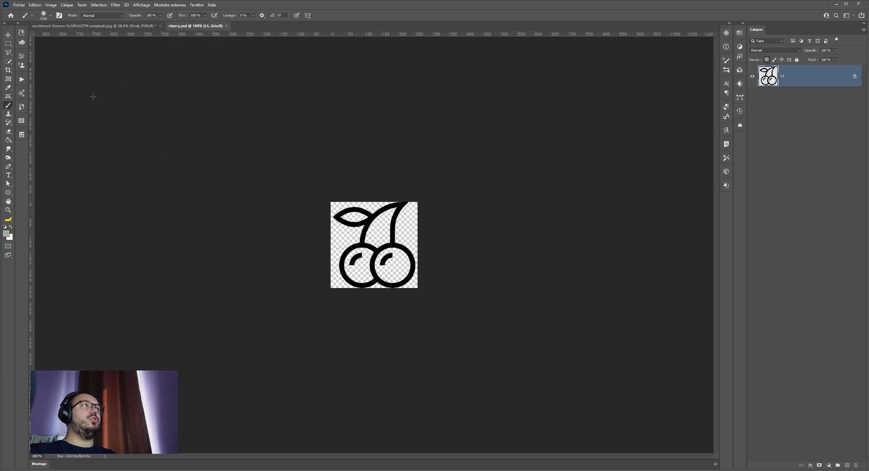
pyautogui.hotkey('ctrl', 'a')
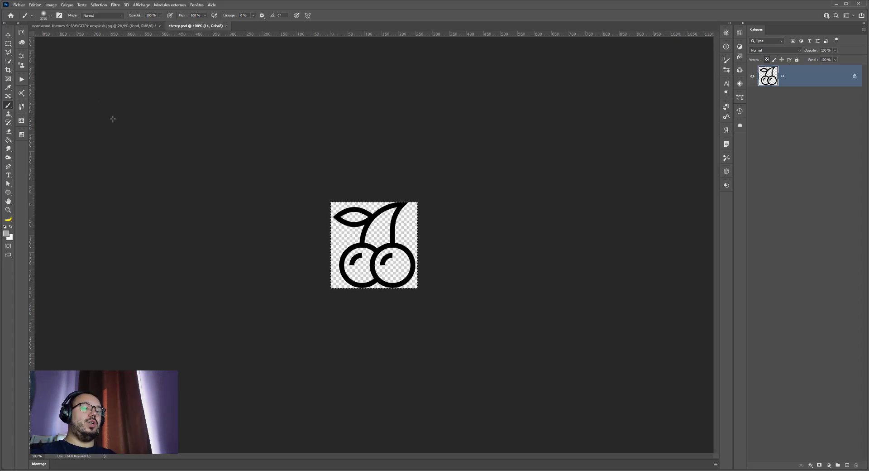
pyautogui.hotkey('ctrl', 'c')
pyautogui.click(91, 26)
pyautogui.hotkey('ctrl', 'v')
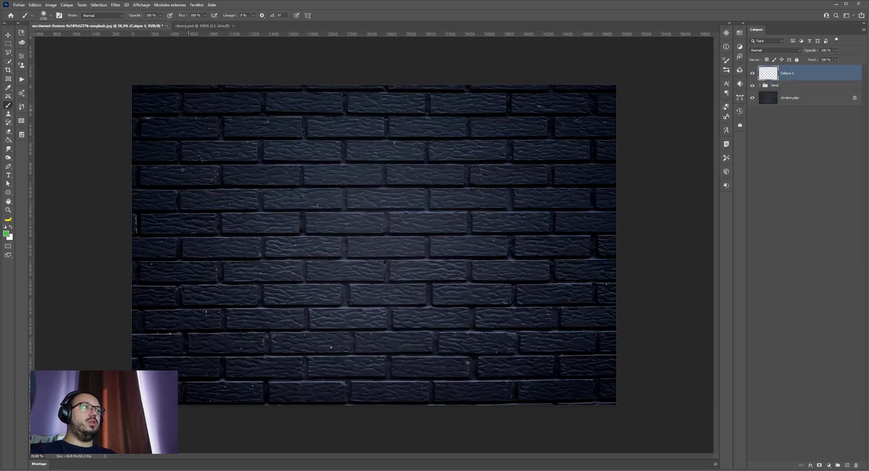
# Scale the pasted cherry up from its centre to nearly half the height of the brick wall
pyautogui.click(8, 37)
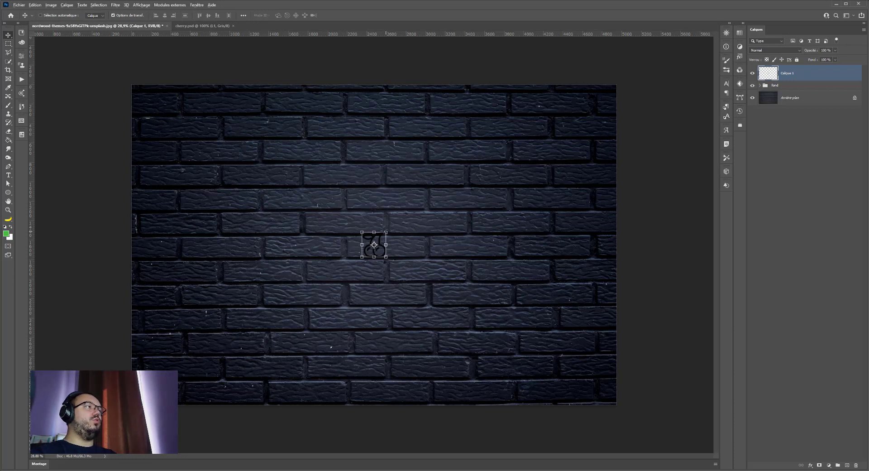
pyautogui.hotkey('ctrl', 't')
pyautogui.moveTo(386, 231); pyautogui.dragTo(423, 158)
pyautogui.press('Return')
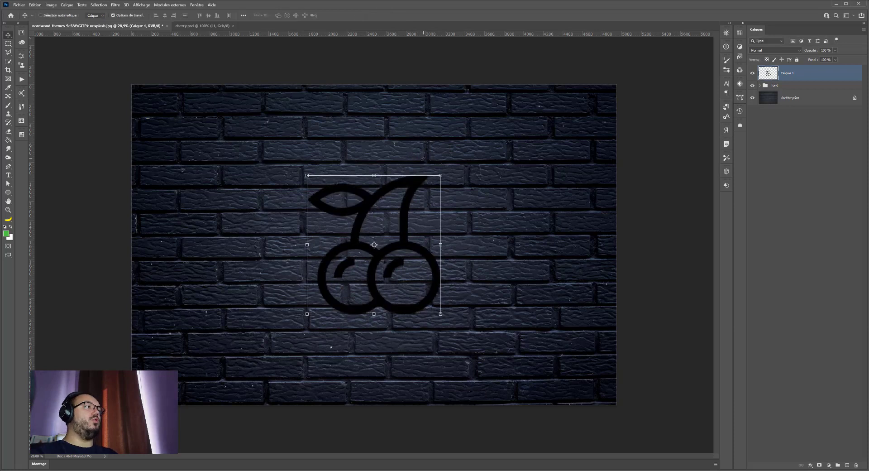
# Convert the cherry layer to a smart object and open its contents for editing
pyautogui.rightClick(814, 77)
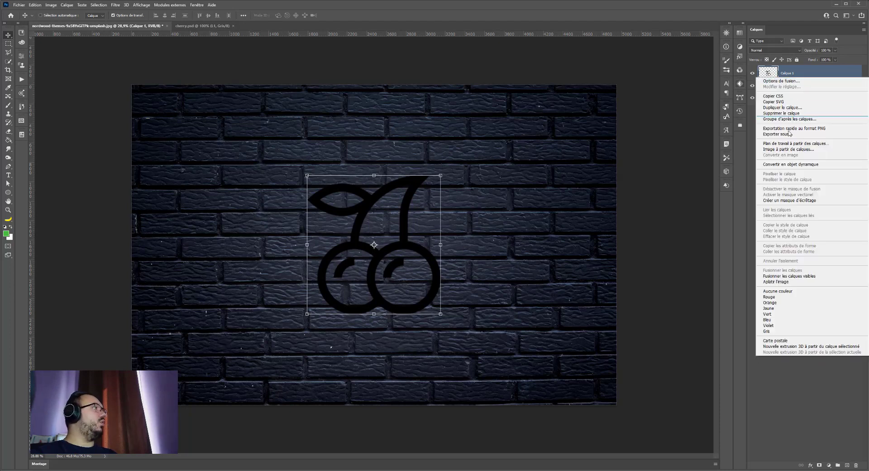
pyautogui.click(791, 164)
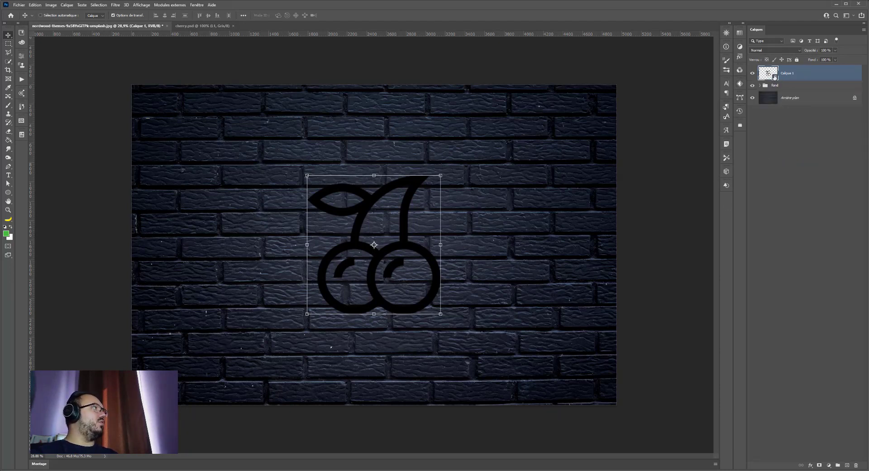
pyautogui.doubleClick(774, 77)
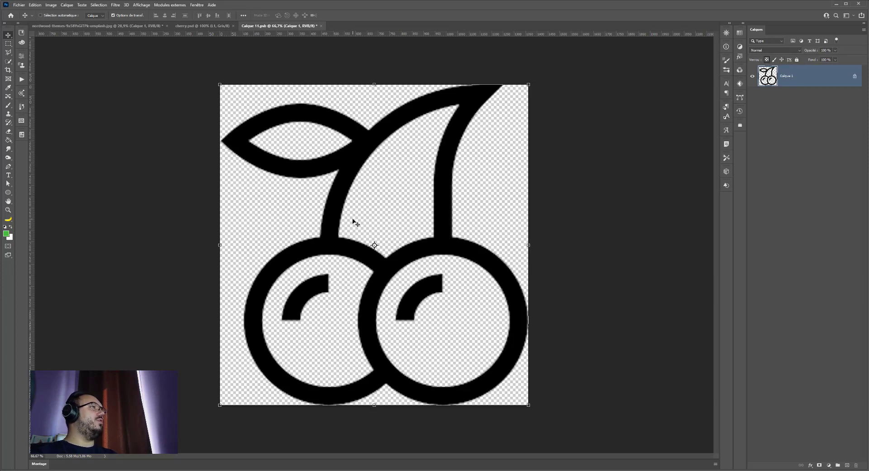
# Select the cherry's stems and leaf above the two fruits with the Polygonal Lasso and ready the Brush tool for painting
pyautogui.click(8, 106)
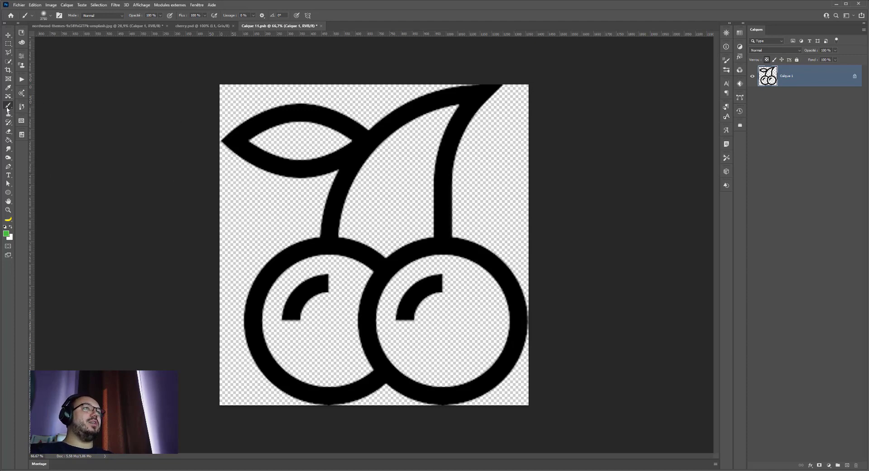
pyautogui.moveTo(254, 152); pyautogui.dragTo(140, 164)
pyautogui.moveTo(351, 168); pyautogui.dragTo(178, 164)
pyautogui.hotkey('shift', 'l')
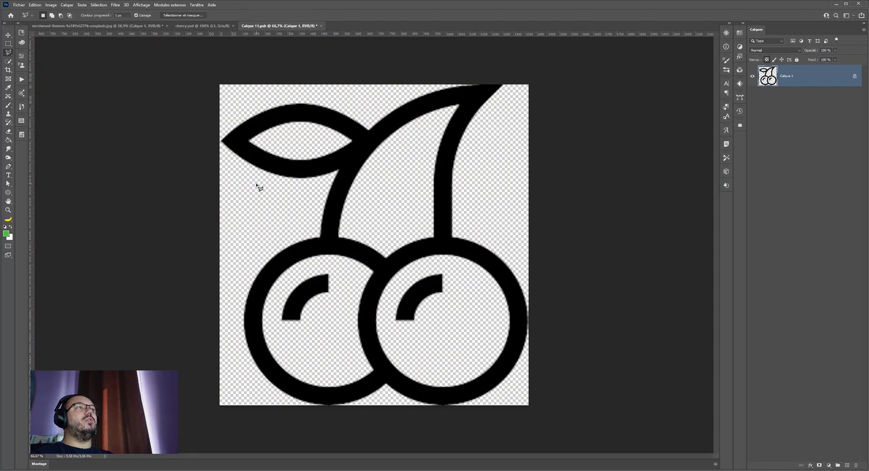
pyautogui.click(321, 236)
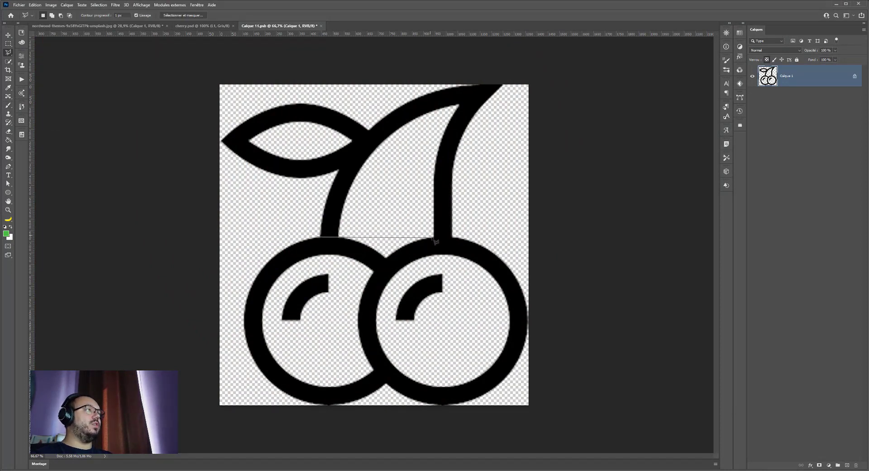
pyautogui.click(461, 236)
pyautogui.click(569, 71)
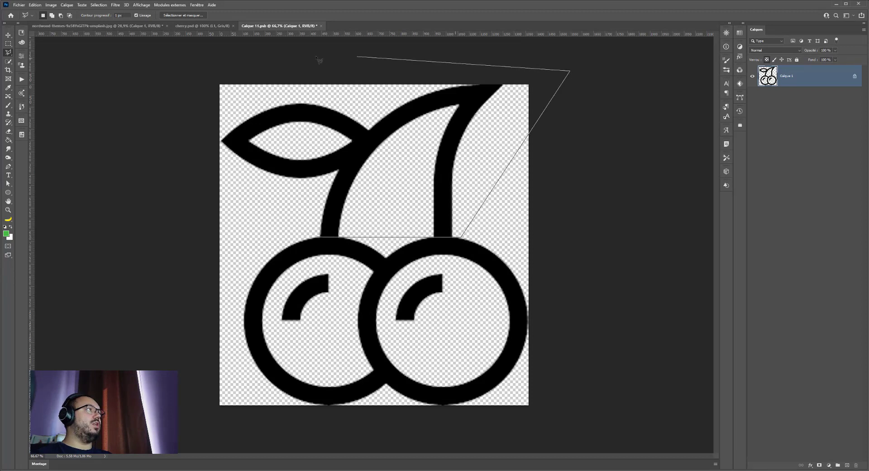
pyautogui.click(205, 58)
pyautogui.doubleClick(177, 174)
pyautogui.press('b')
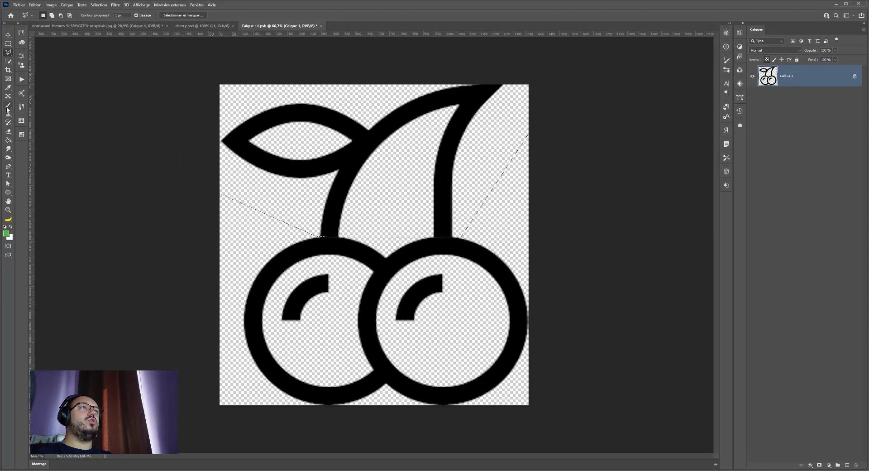
# Paint the selected stems and leaf green and, with the selection inverted, the two fruits red (#fb1d06), leaving nothing selected
pyautogui.moveTo(152, 119)
pyautogui.mouseDown()
pyautogui.moveTo(325, 120)
pyautogui.moveTo(443, 199)
pyautogui.mouseUp()
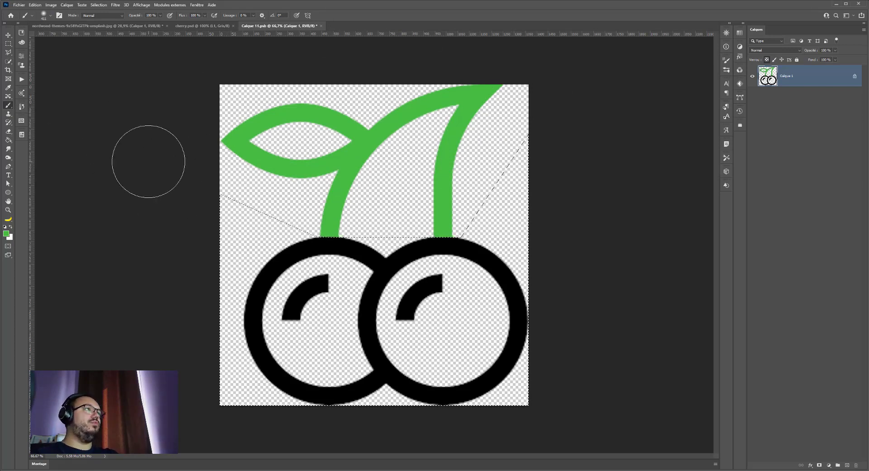
pyautogui.click(6, 234)
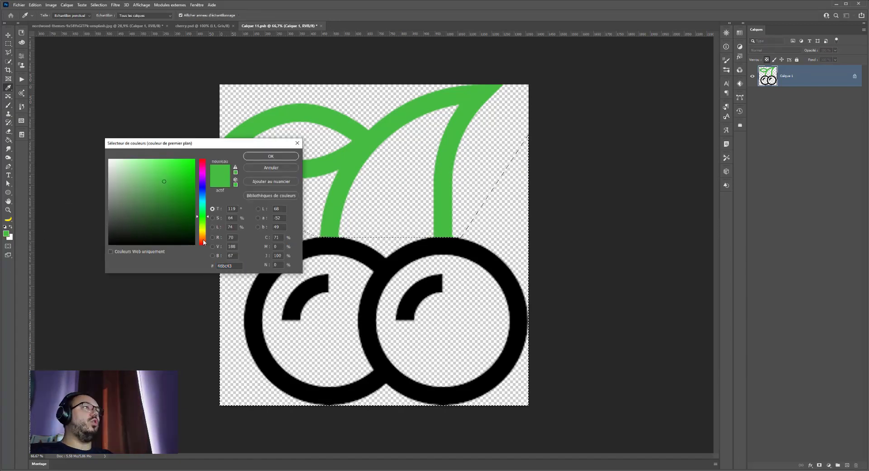
pyautogui.write('bc4e43')
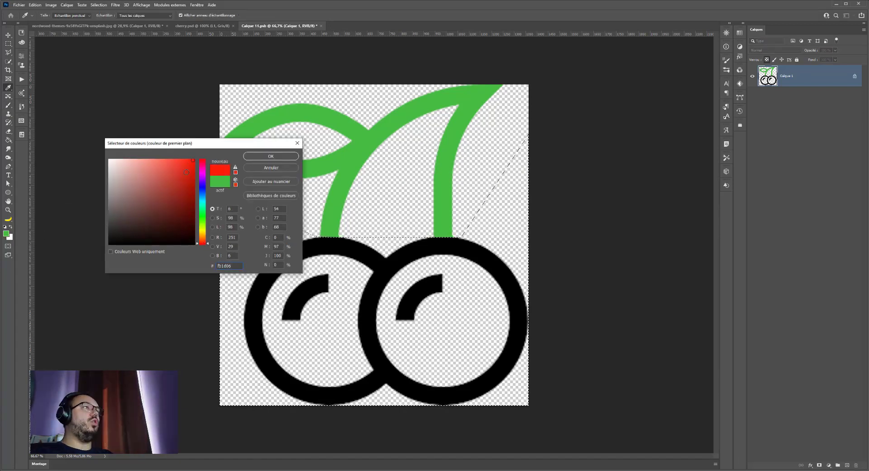
pyautogui.press('Return')
pyautogui.moveTo(210, 289)
pyautogui.mouseDown()
pyautogui.moveTo(523, 274)
pyautogui.moveTo(231, 313)
pyautogui.moveTo(311, 369)
pyautogui.mouseUp()
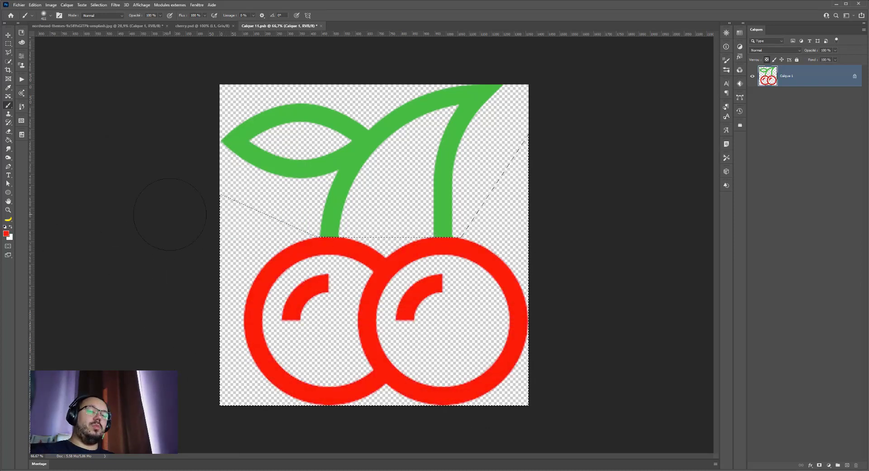
pyautogui.hotkey('ctrl', 'd')
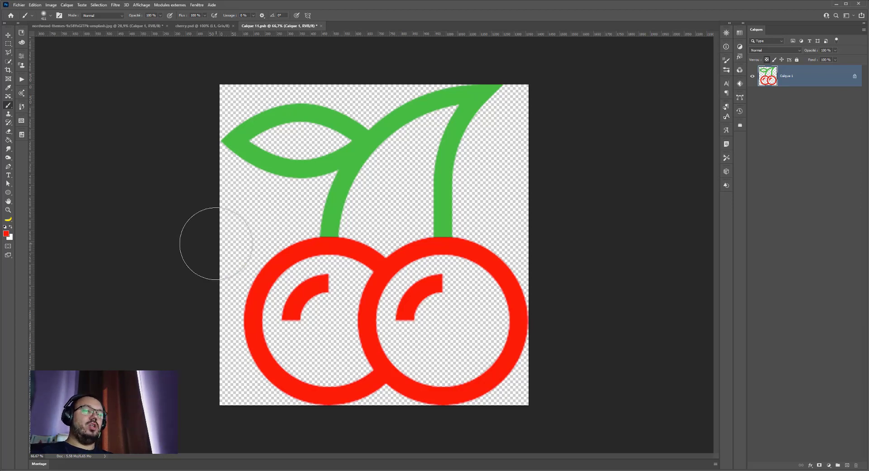
# Save the recoloured smart object contents and close both that document and cherry.psd to return to the brick wall
pyautogui.hotkey('ctrl', 's')
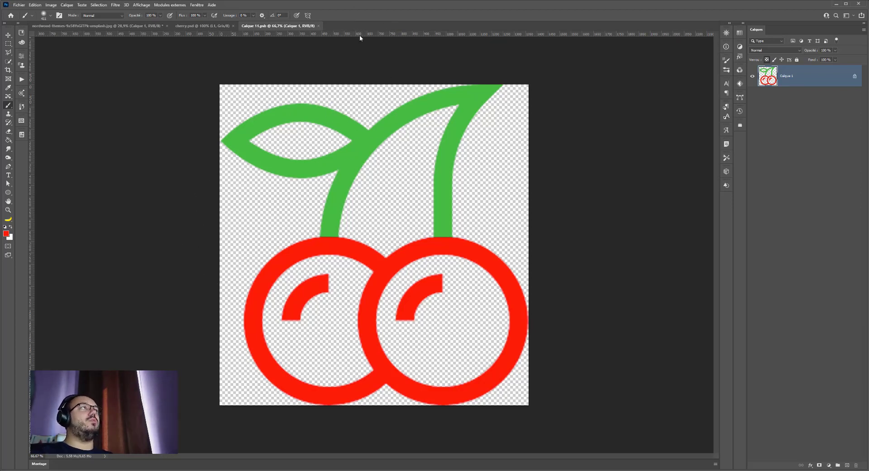
pyautogui.click(233, 26)
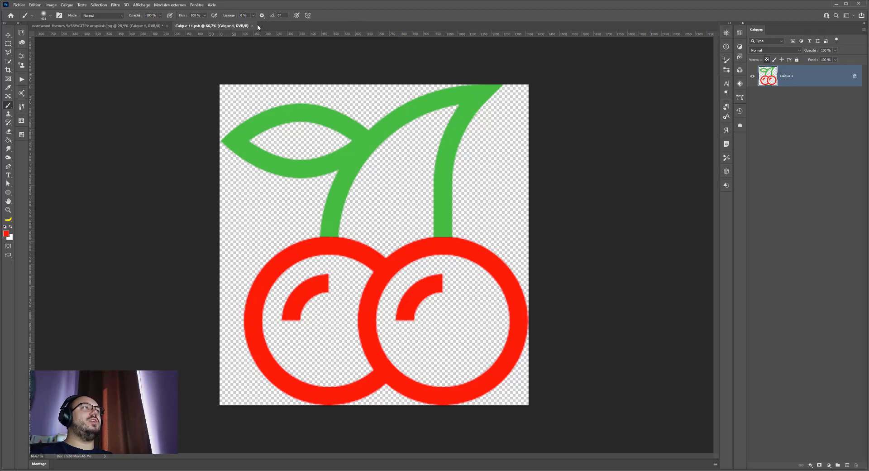
pyautogui.click(253, 26)
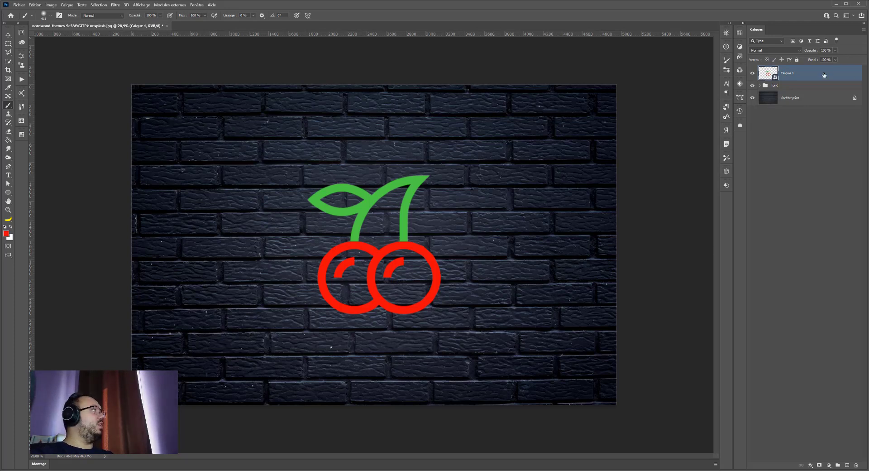
# Duplicate the cherry smart object three times and hide the original Calque 1 layer beneath the copies
pyautogui.hotkey('ctrl', 'j')
pyautogui.hotkey('ctrl', 'j')
pyautogui.hotkey('ctrl', 'j')
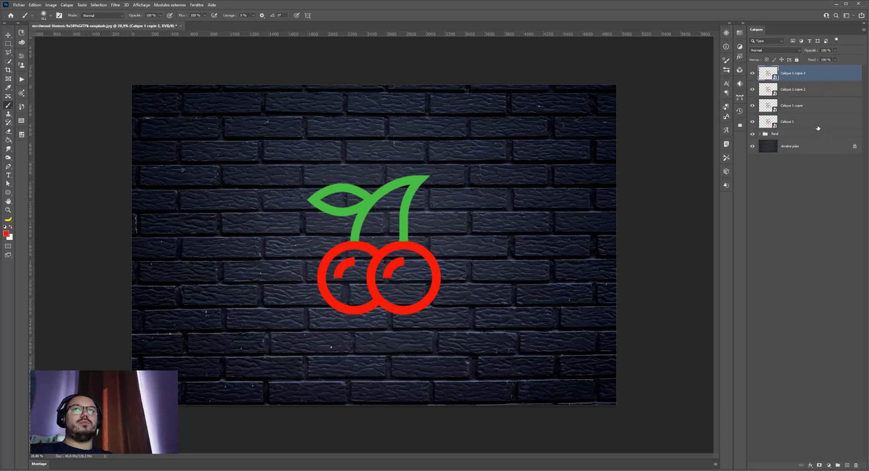
pyautogui.click(792, 121)
pyautogui.click(752, 122)
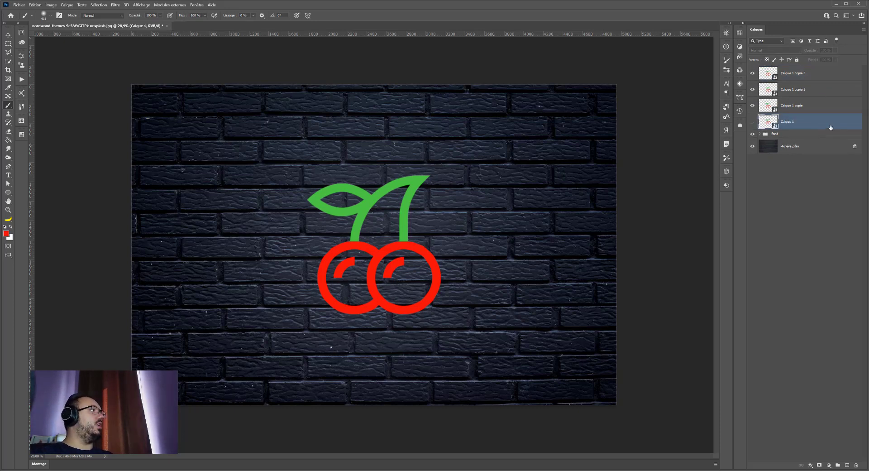
# Apply a 20-pixel Gaussian Blur to Calque 1 copie and set its blending mode to Couleur
pyautogui.click(808, 108)
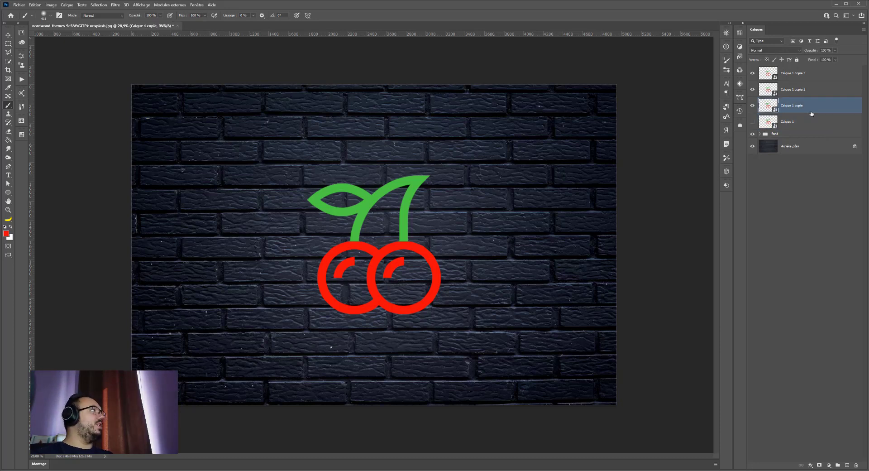
pyautogui.click(115, 4)
pyautogui.moveTo(136, 85)
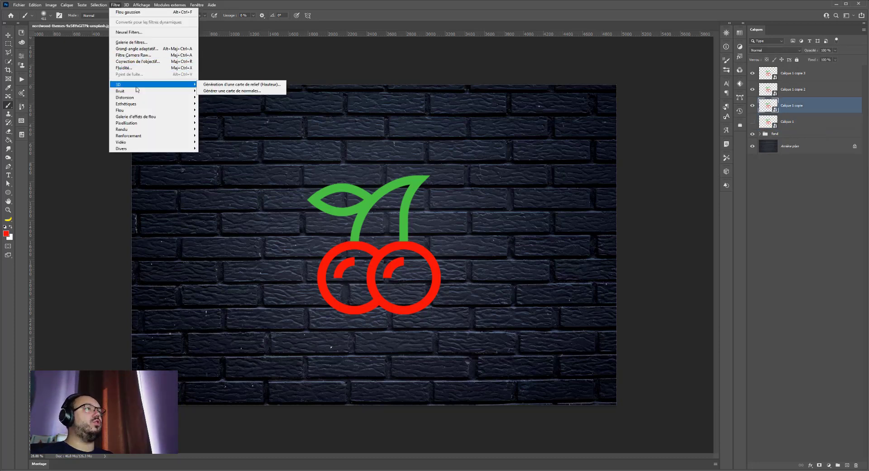
pyautogui.moveTo(131, 111)
pyautogui.click(213, 143)
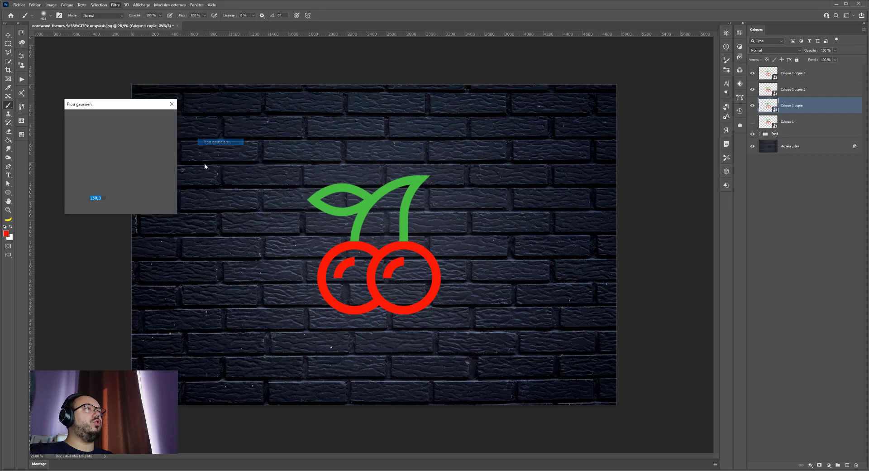
pyautogui.write('0')
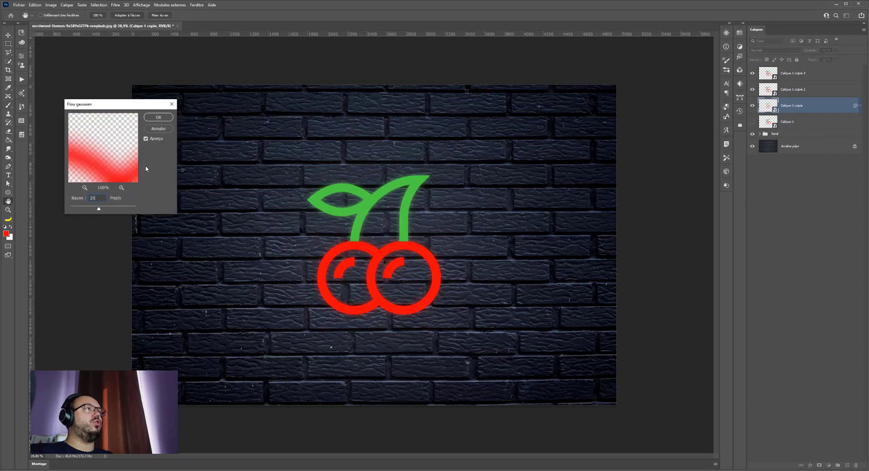
pyautogui.click(158, 117)
pyautogui.click(774, 50)
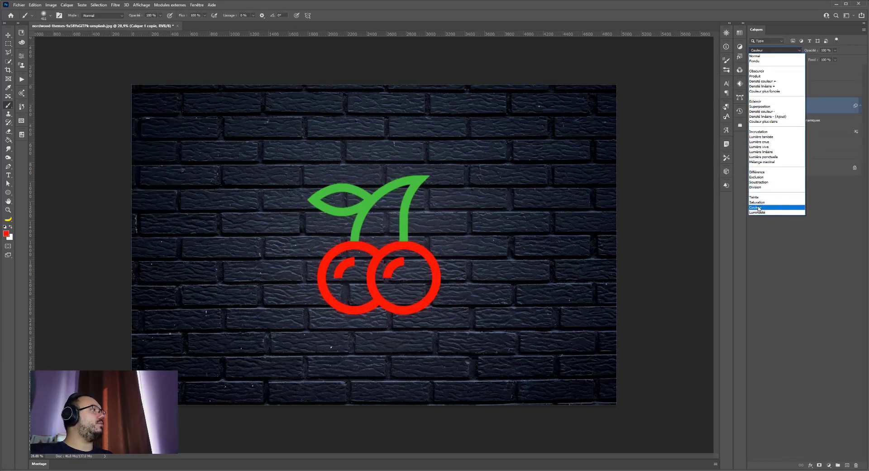
pyautogui.click(759, 208)
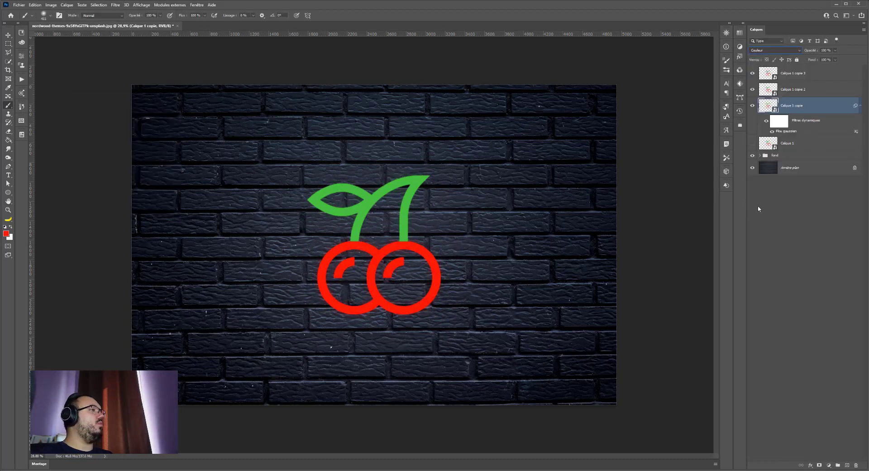
# Compare the image with and without the blurred Calque 1 copie layer to judge its effect on the bricks
pyautogui.click(752, 105)
pyautogui.click(752, 107)
pyautogui.click(752, 107)
pyautogui.click(752, 107)
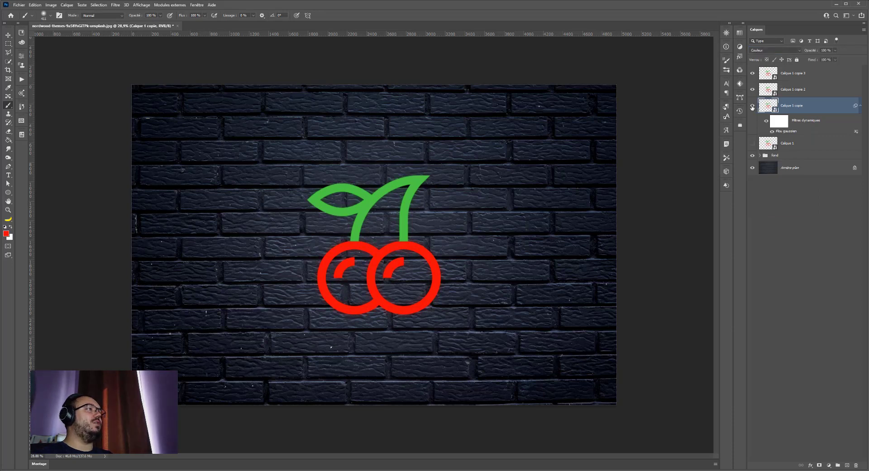
pyautogui.click(752, 107)
pyautogui.click(753, 107)
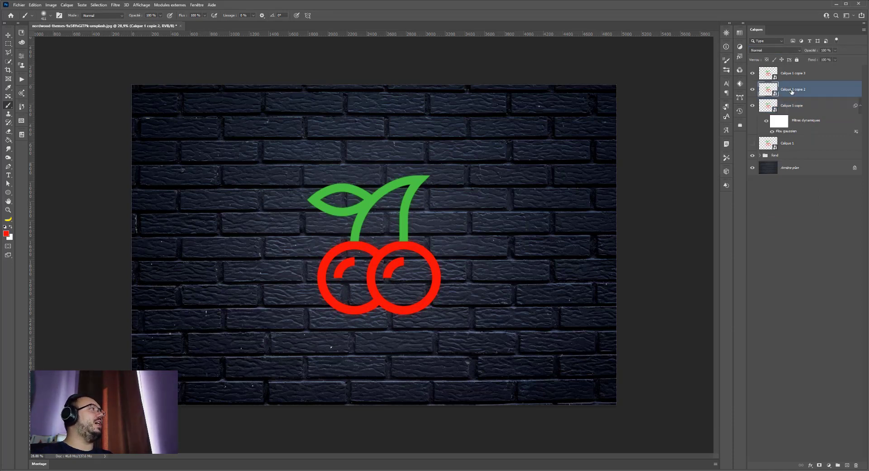
# Apply a 50-pixel Gaussian Blur to the Calque 1 copie 2 layer
pyautogui.click(787, 90)
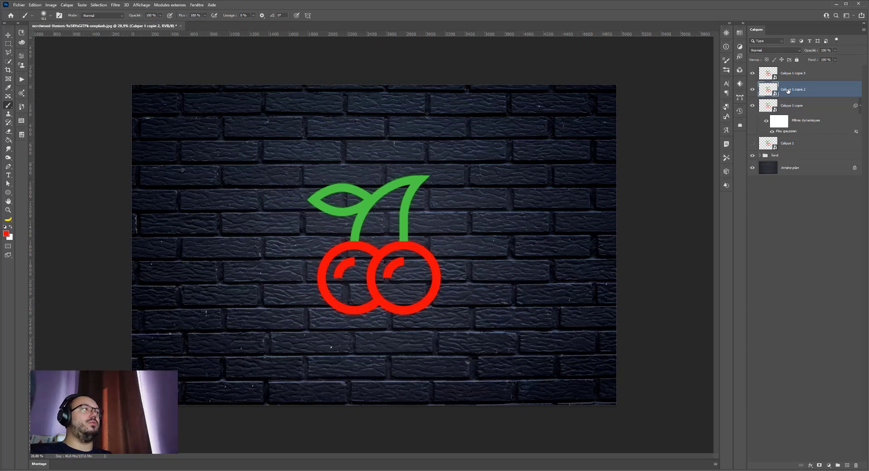
pyautogui.click(115, 5)
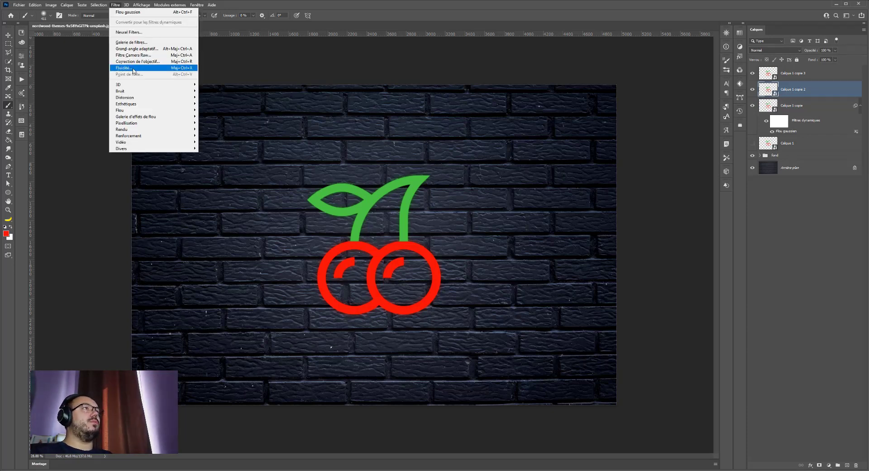
pyautogui.moveTo(136, 110)
pyautogui.click(208, 139)
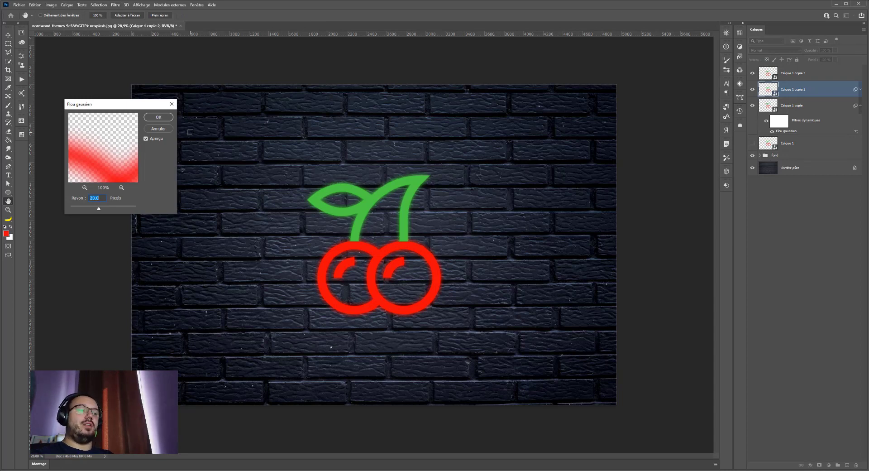
pyautogui.write('50')
pyautogui.click(156, 118)
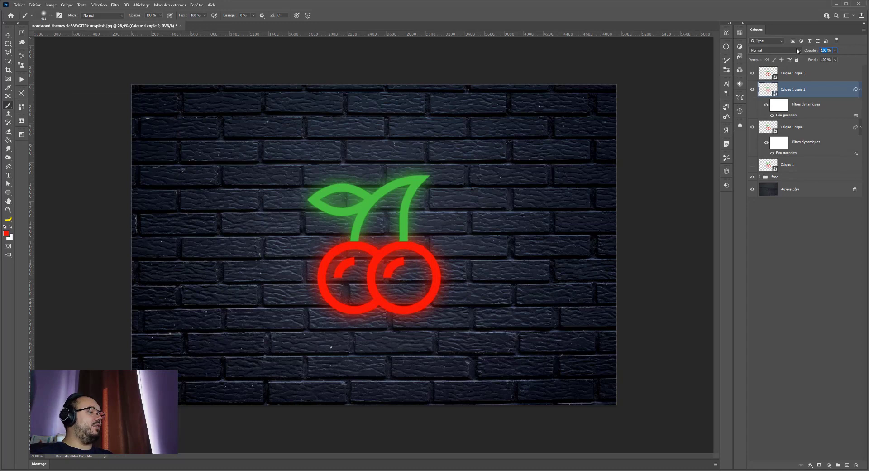
# Set Calque 1 copie 2 to 25% opacity with the Superposition blending mode
pyautogui.write('25')
pyautogui.click(794, 51)
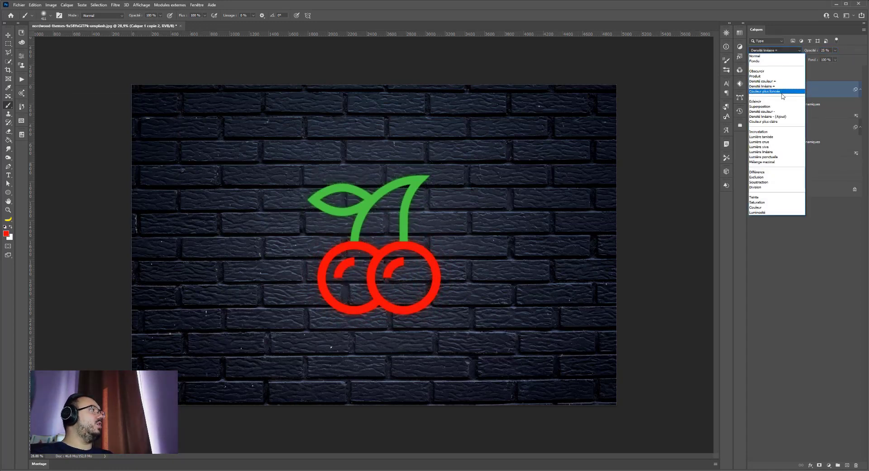
pyautogui.click(768, 107)
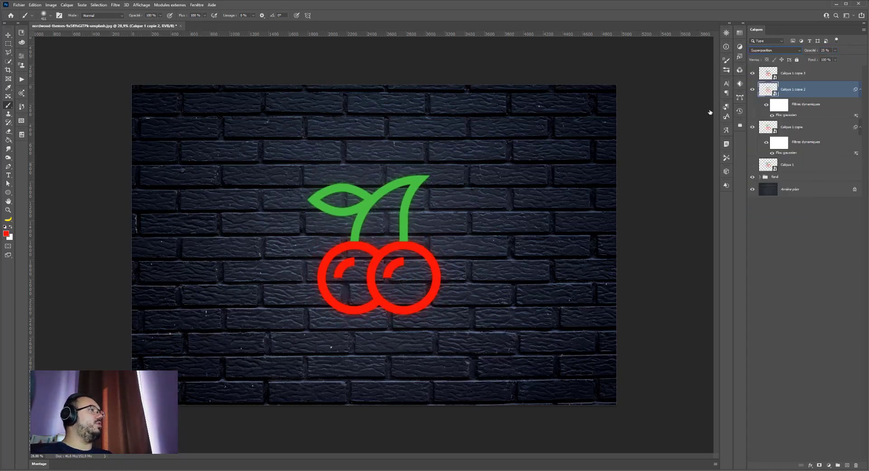
# Compare the image with and without Calque 1 copie 2 and preview other blending modes, keeping Superposition
pyautogui.click(753, 90)
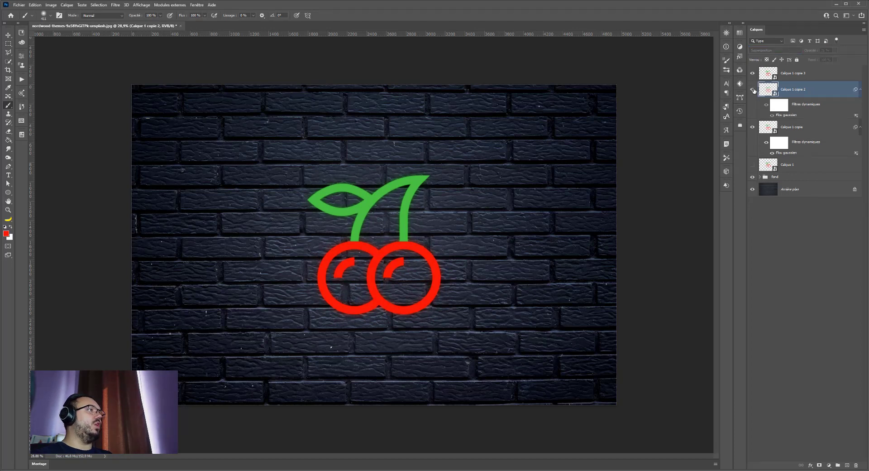
pyautogui.click(754, 91)
pyautogui.click(753, 90)
pyautogui.click(753, 91)
pyautogui.click(773, 50)
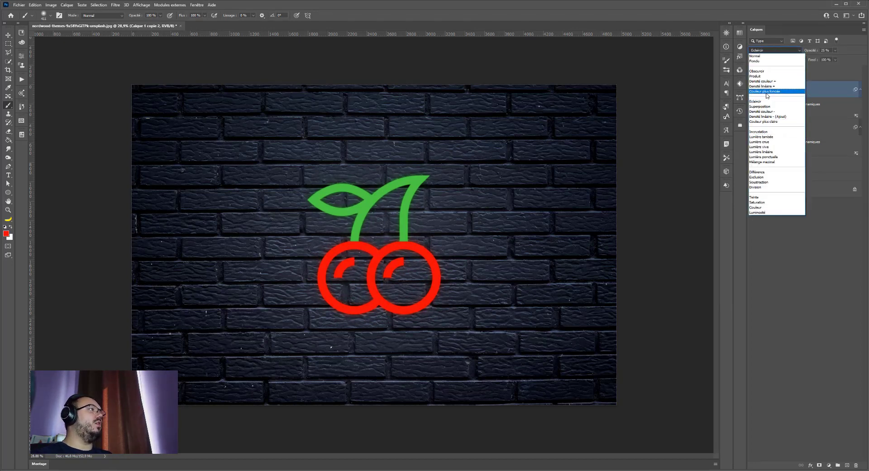
pyautogui.click(765, 106)
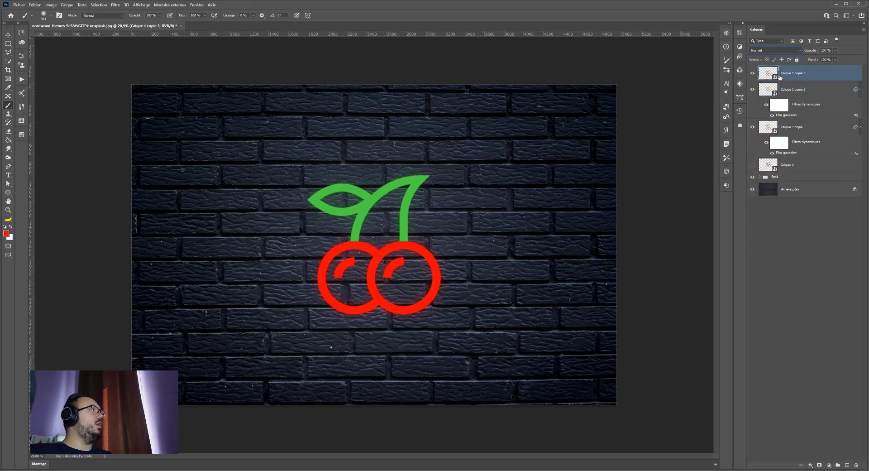
# Apply a 150-pixel Gaussian Blur to the topmost cherry layer, Calque 1 copie 3
pyautogui.click(783, 77)
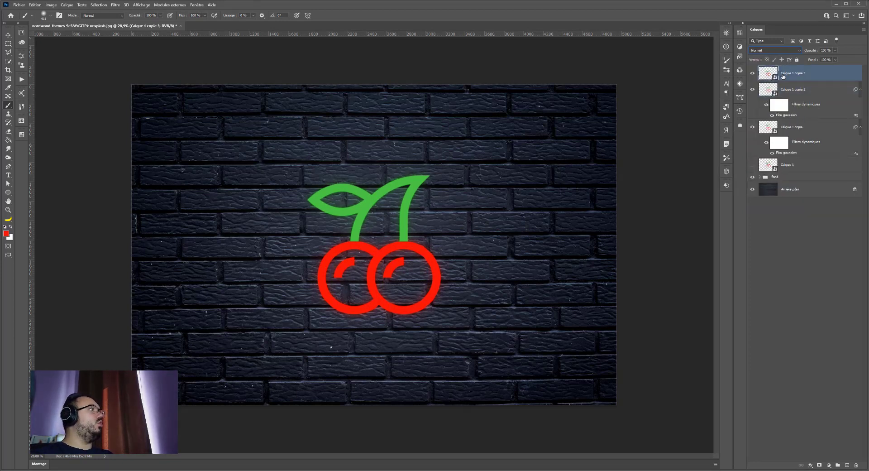
pyautogui.click(115, 4)
pyautogui.moveTo(146, 112)
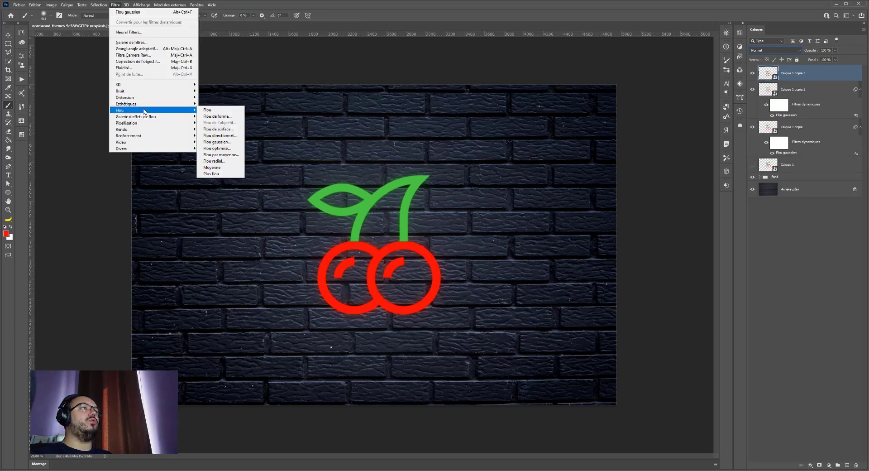
pyautogui.click(228, 143)
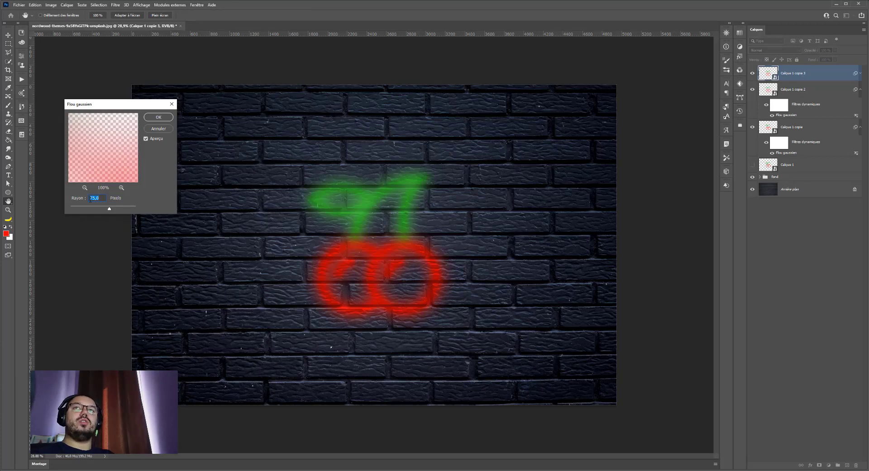
pyautogui.write('150')
pyautogui.press('Return')
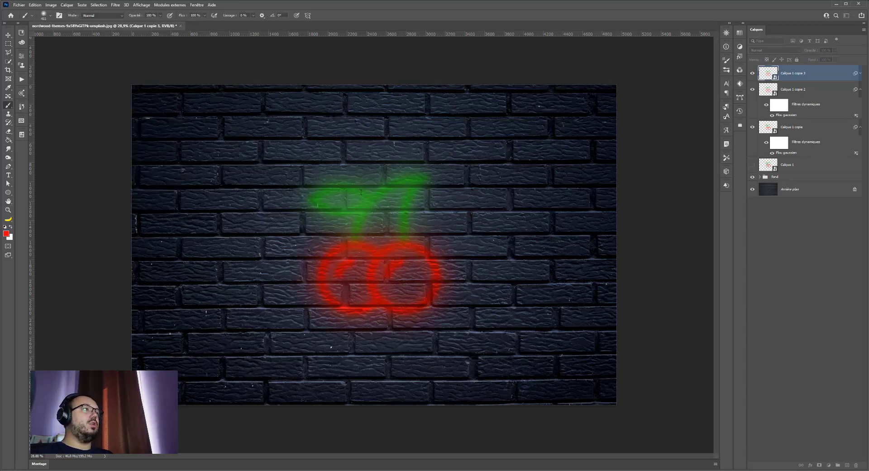
# Set Calque 1 copie 3 to 25% opacity with the Éclaircir blending mode
pyautogui.click(818, 52)
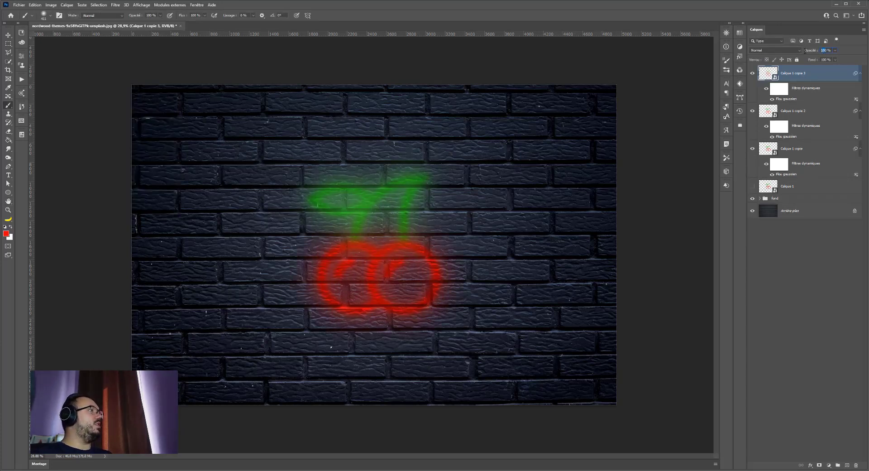
pyautogui.write('25')
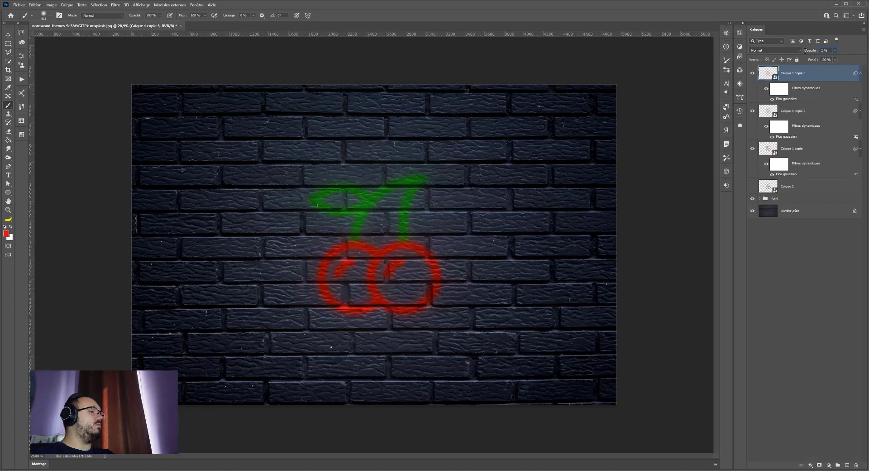
pyautogui.click(771, 52)
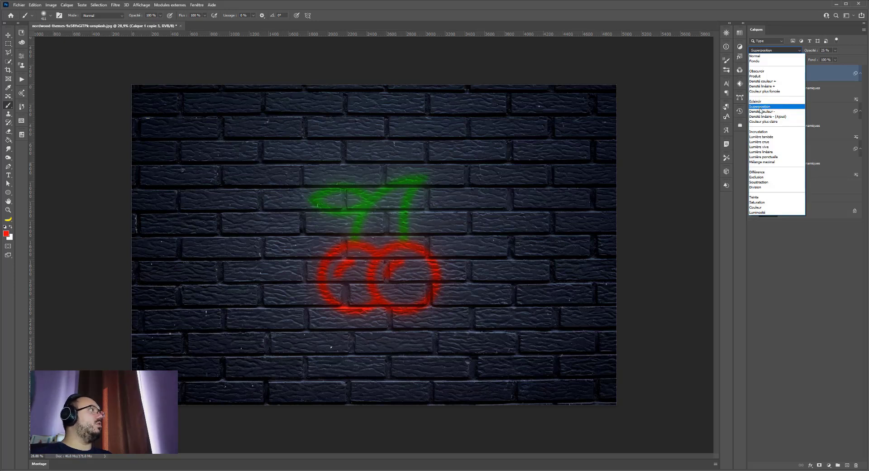
pyautogui.click(761, 102)
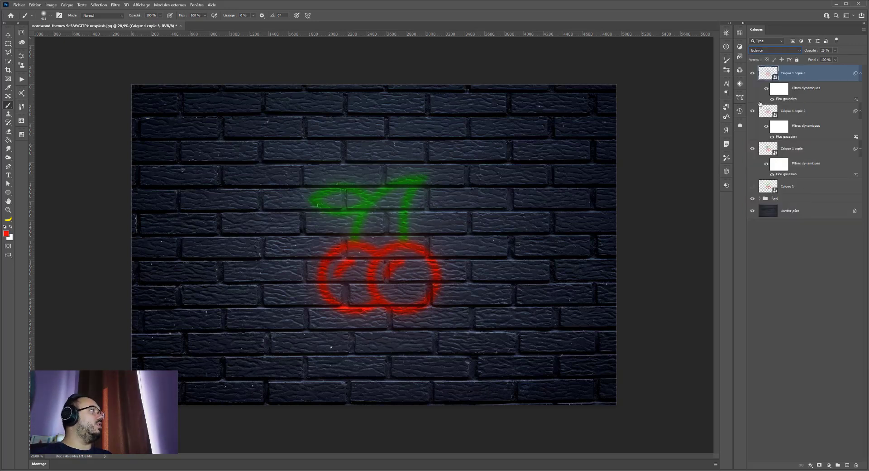
# Compare the image with and without Calque 1 copie 3
pyautogui.click(753, 74)
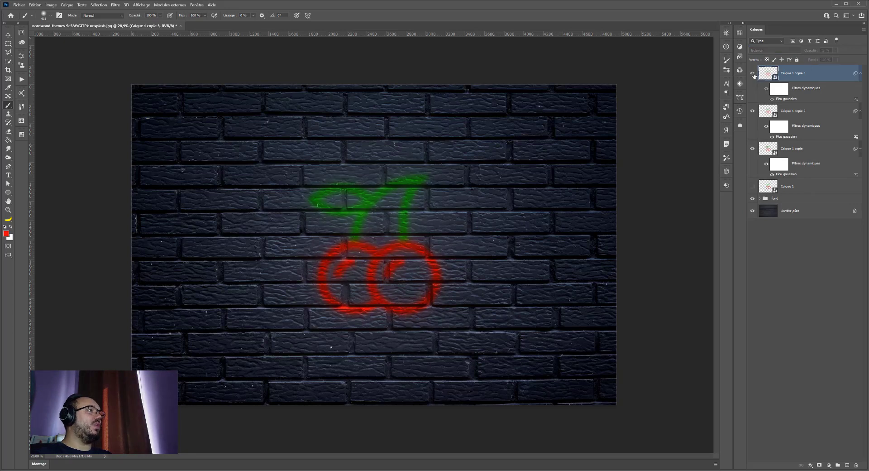
pyautogui.click(753, 74)
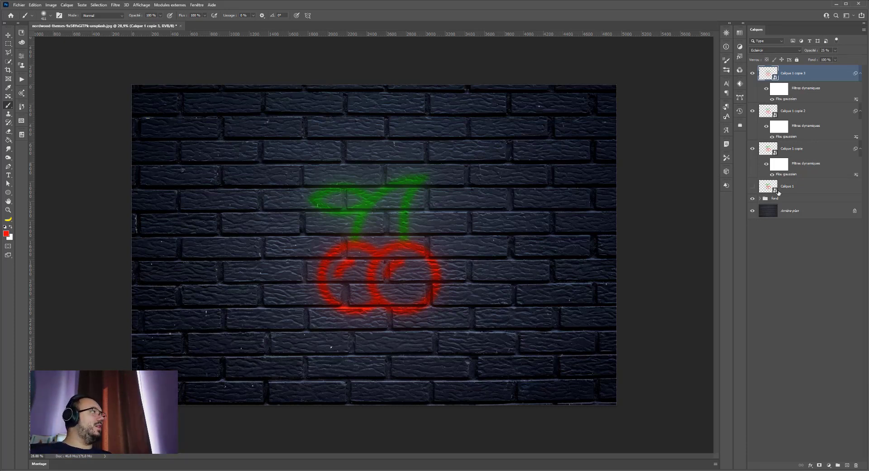
# Make the original cherry layer, Calque 1, visible again and duplicate it twice
pyautogui.click(753, 186)
pyautogui.click(763, 188)
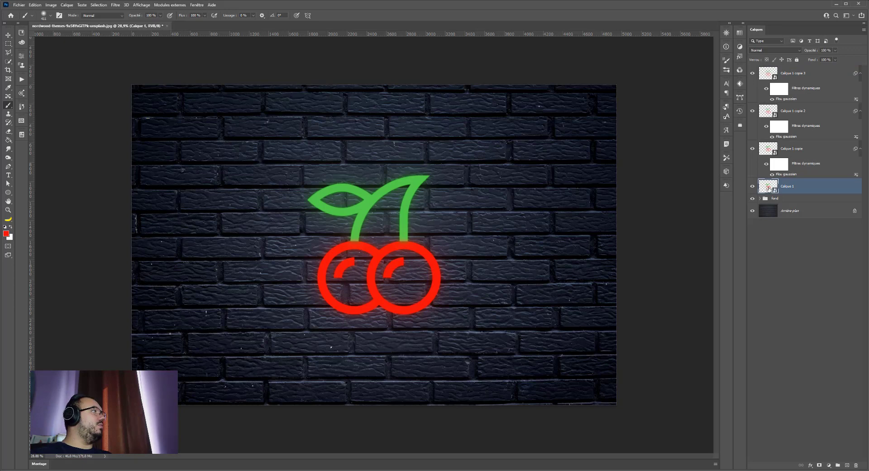
pyautogui.hotkey('ctrl', 'j')
pyautogui.hotkey('ctrl', 'j')
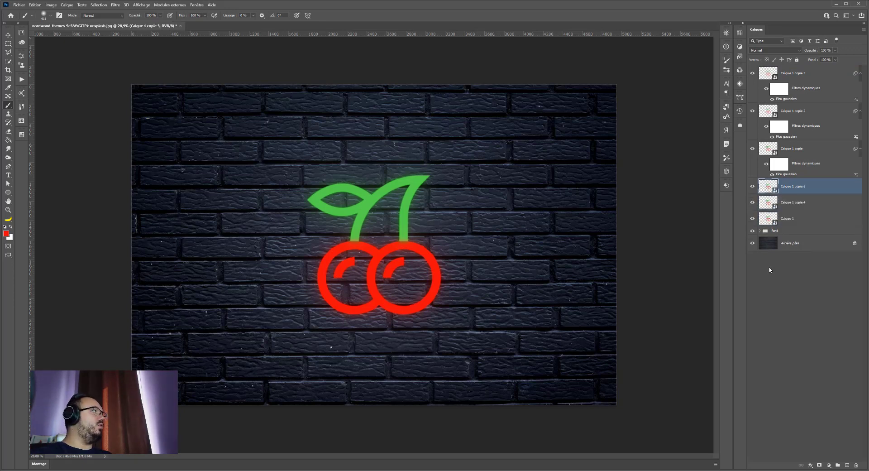
# Group the three blurred cherry copies, Calque 1 copie to Calque 1 copie 3, and name the group lueur
pyautogui.click(799, 153)
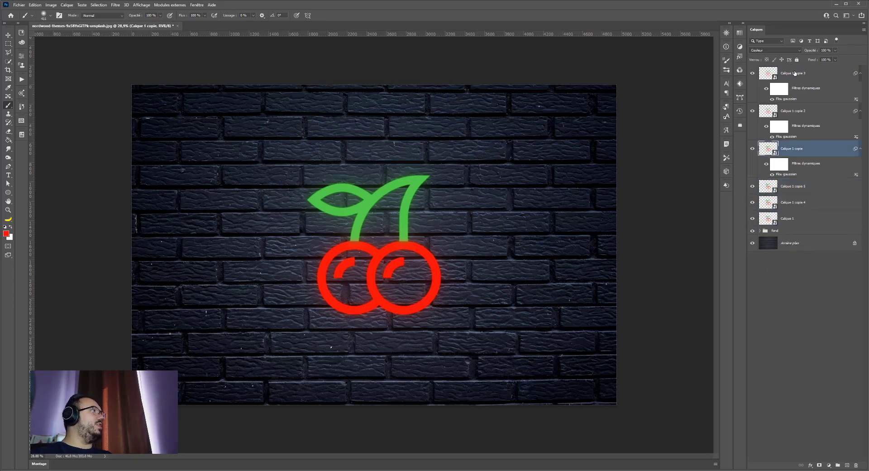
pyautogui.keyDown('shift'); pyautogui.click(795, 74); pyautogui.keyUp('shift')
pyautogui.hotkey('ctrl', 'g')
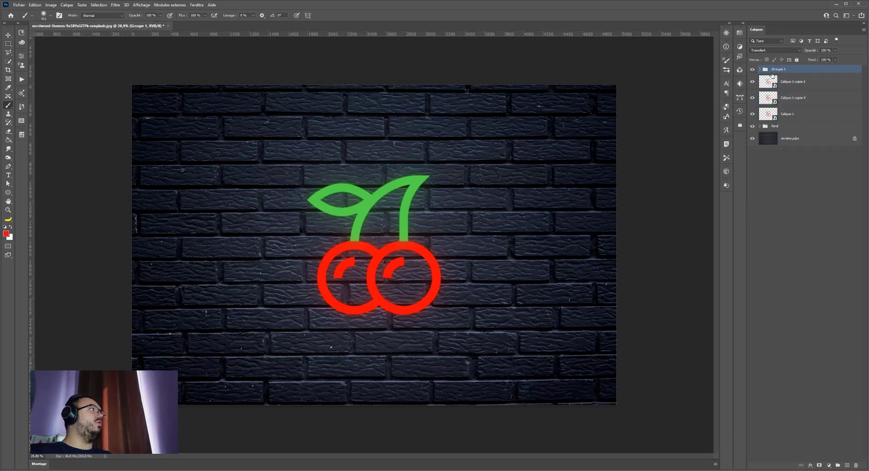
pyautogui.doubleClick(777, 68)
pyautogui.write('N')
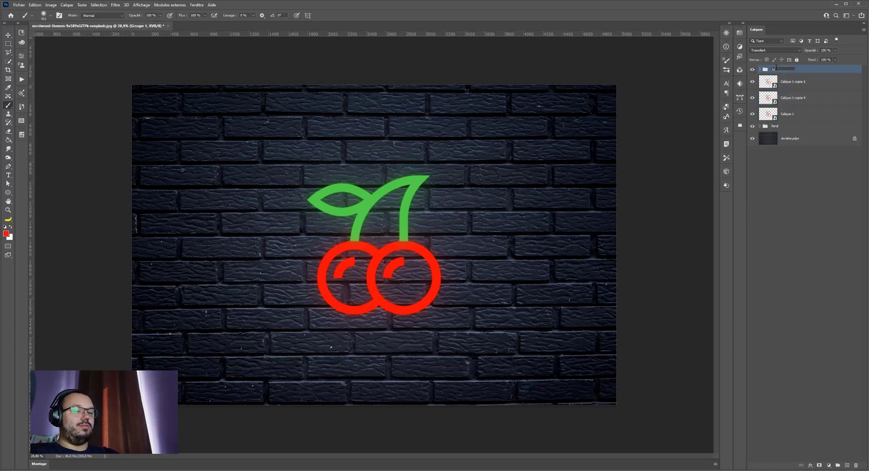
pyautogui.write('ueur')
pyautogui.press('Return')
# Move Calque 1 copie 4 and copie 5 above the lueur group and hide Calque 1 copie 5
pyautogui.click(783, 86)
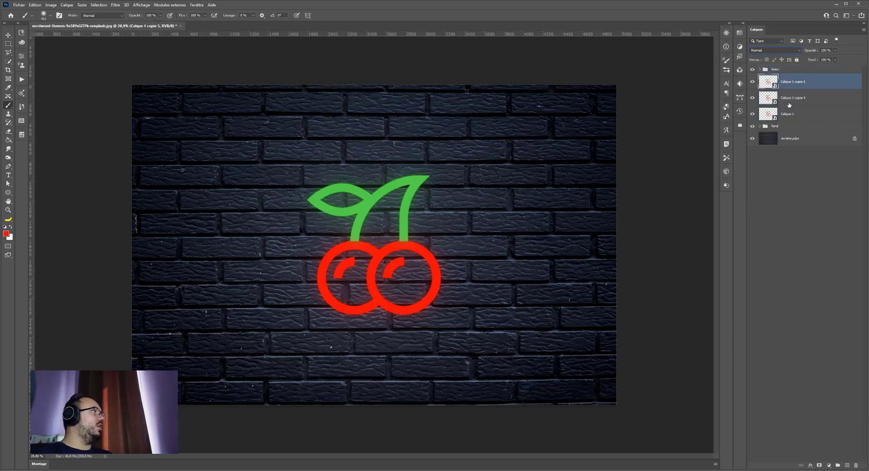
pyautogui.keyDown('shift'); pyautogui.click(786, 98); pyautogui.keyUp('shift')
pyautogui.moveTo(787, 84); pyautogui.dragTo(786, 64)
pyautogui.click(791, 89)
pyautogui.click(752, 73)
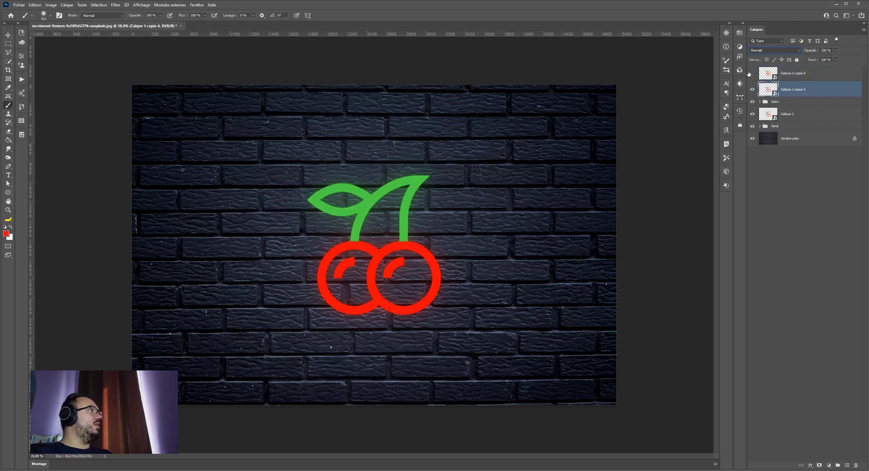
# Add a Biseautage & estampage effect to Calque 1 copie 4 with 1000% depth, 21 px size and 9 px softening
pyautogui.doubleClick(814, 91)
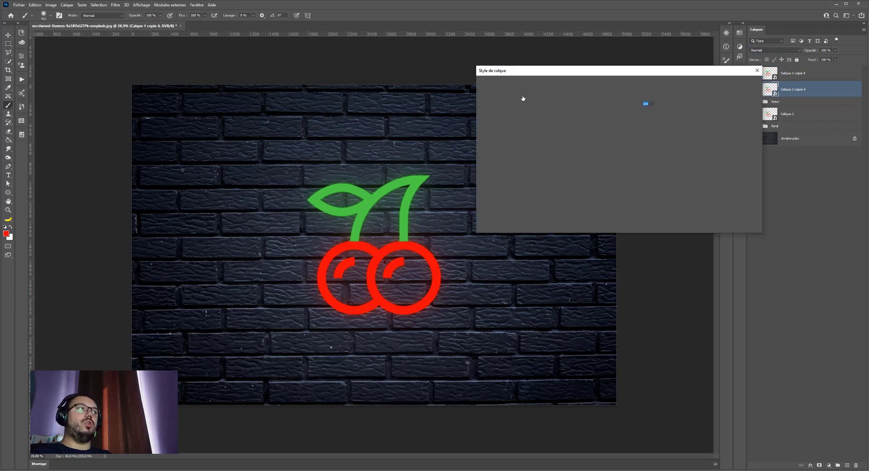
pyautogui.moveTo(506, 67); pyautogui.dragTo(460, 58)
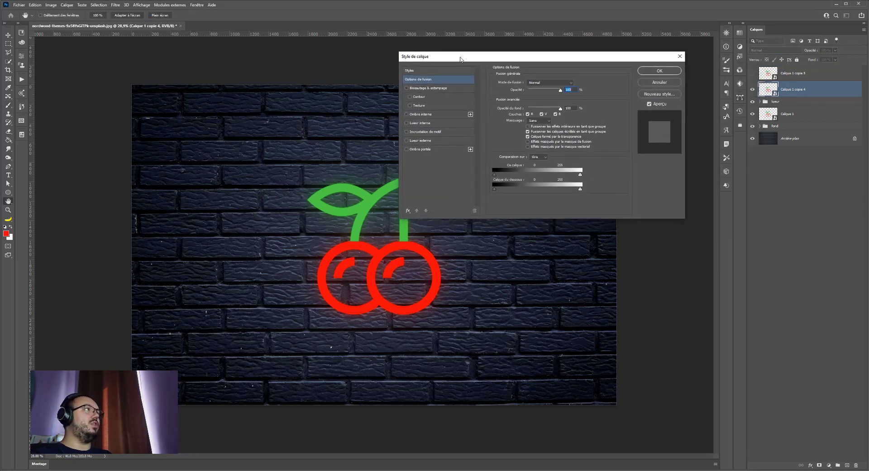
pyautogui.click(415, 70)
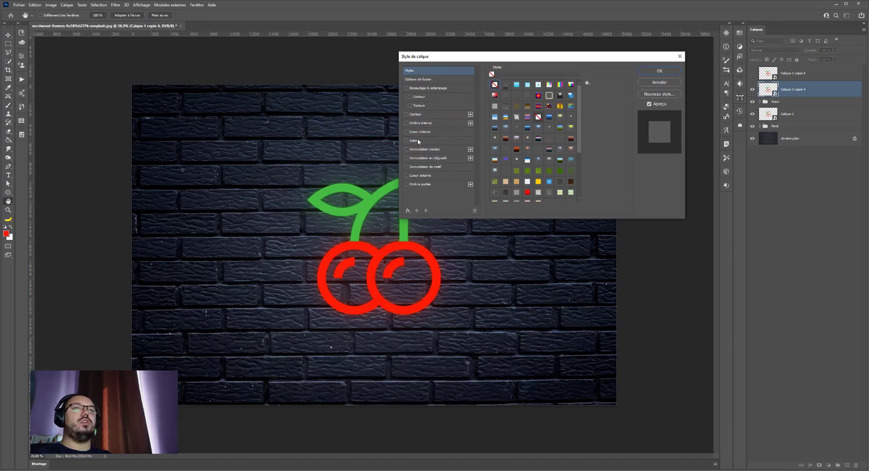
pyautogui.click(423, 80)
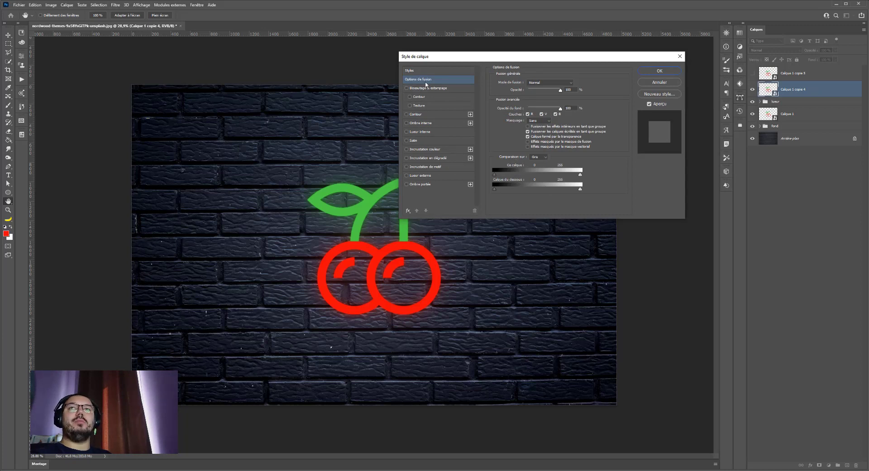
pyautogui.click(427, 89)
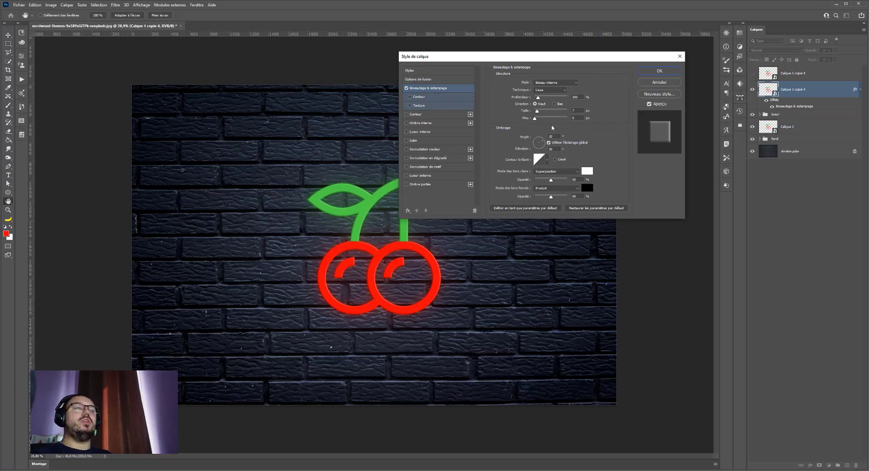
pyautogui.moveTo(538, 97); pyautogui.dragTo(569, 99)
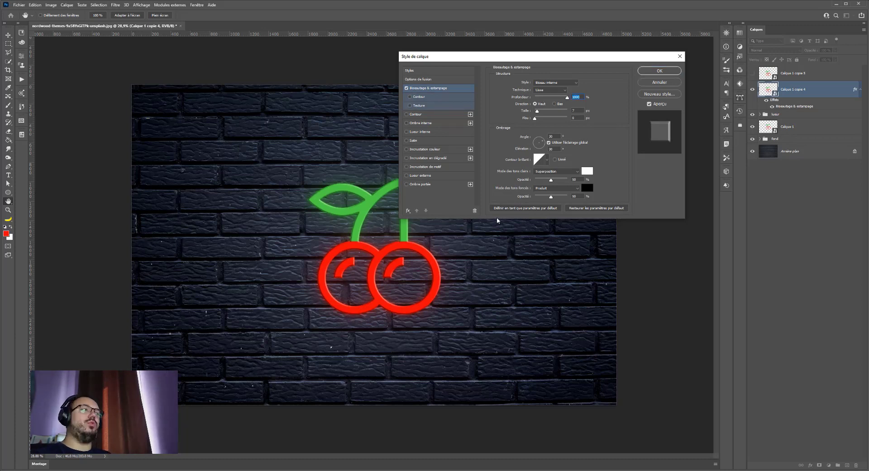
pyautogui.doubleClick(577, 110)
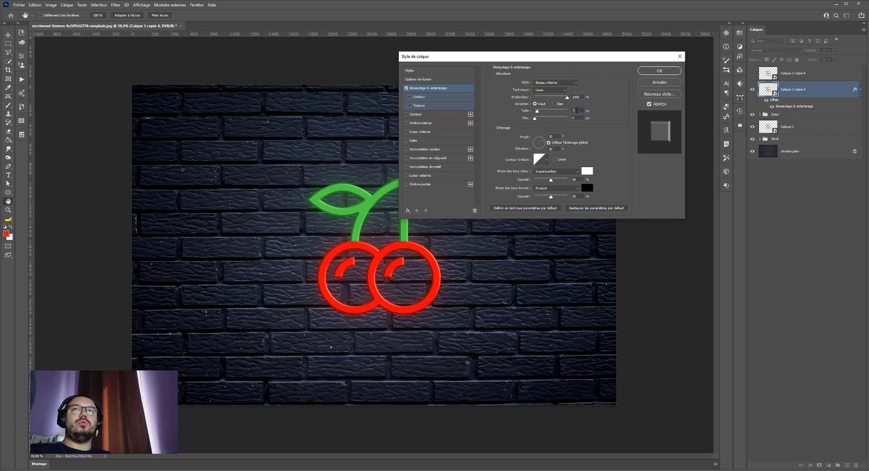
pyautogui.write('21')
pyautogui.press('Tab')
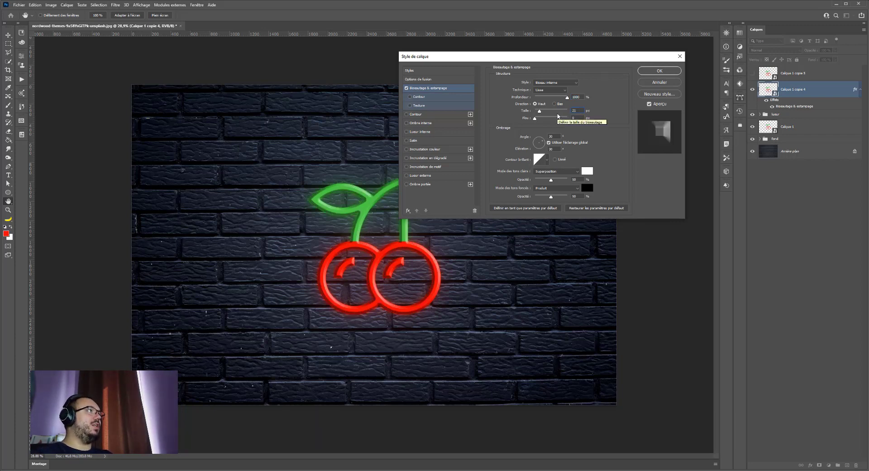
pyautogui.write('9')
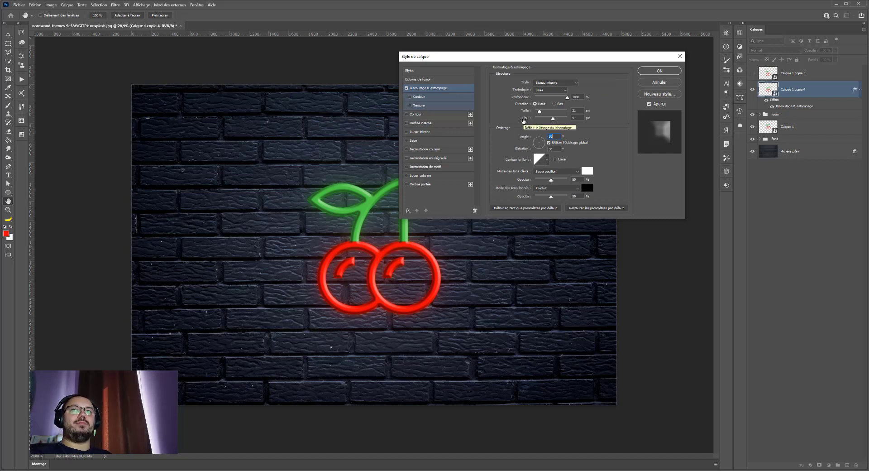
# Add an Ombre interne to Calque 1 copie 4 with 50% opacity, 90° angle, 2 px distance, 20% Maigri and 17 px size
pyautogui.click(416, 132)
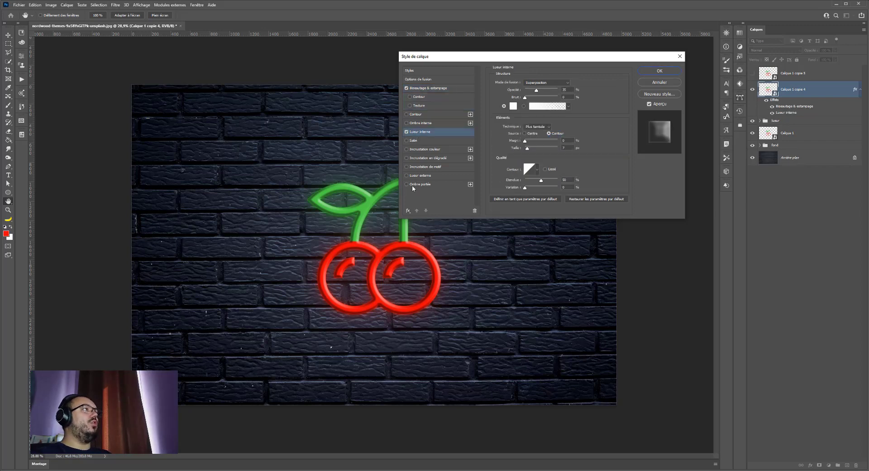
pyautogui.click(407, 132)
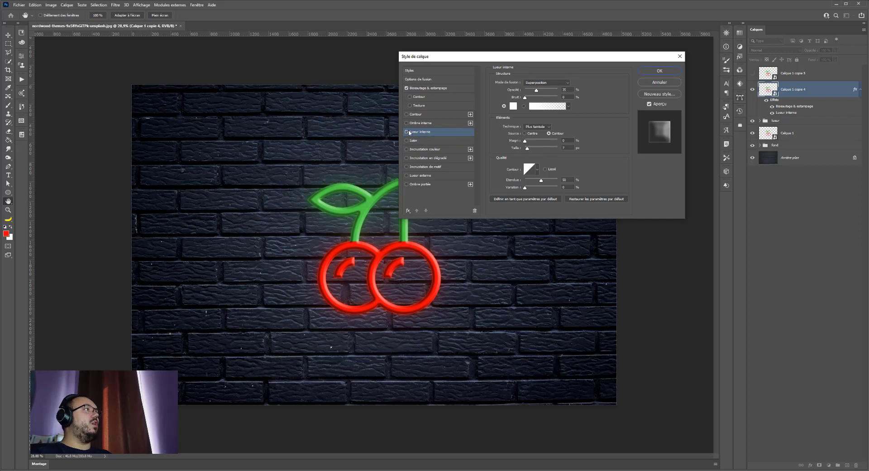
pyautogui.click(413, 123)
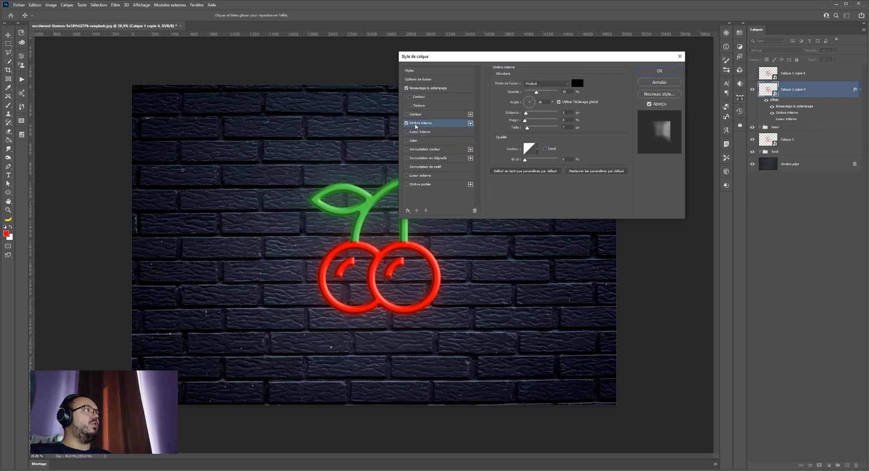
pyautogui.click(540, 83)
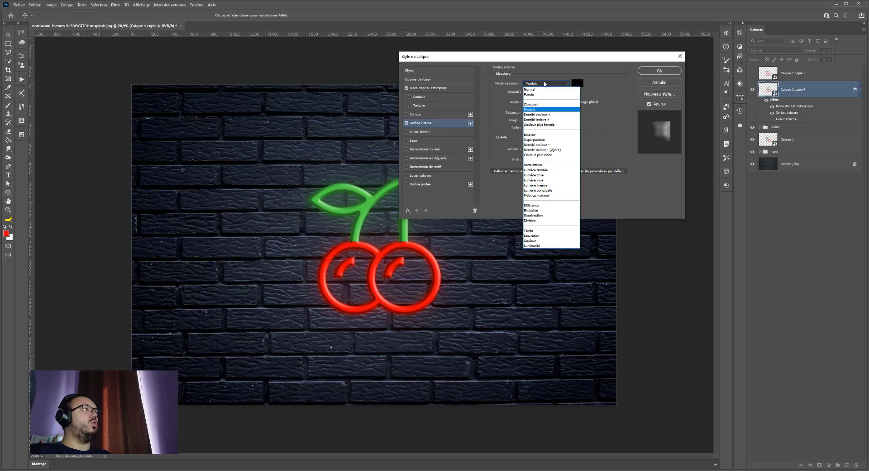
pyautogui.click(545, 83)
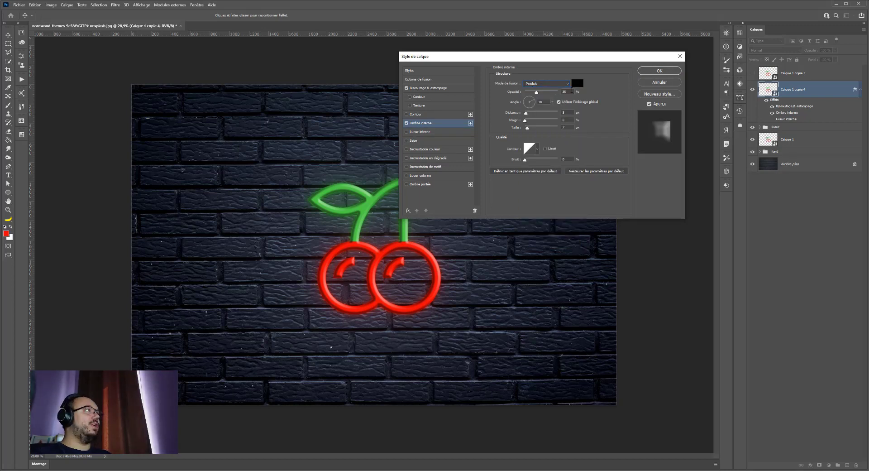
pyautogui.write('50')
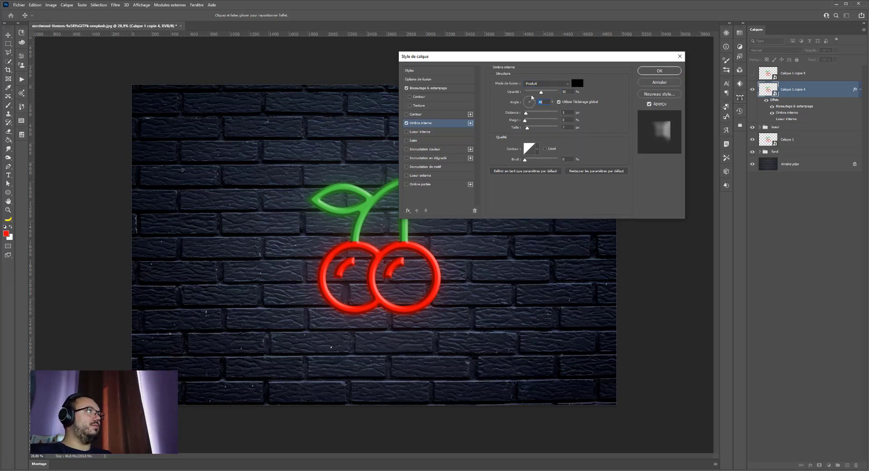
pyautogui.write('90')
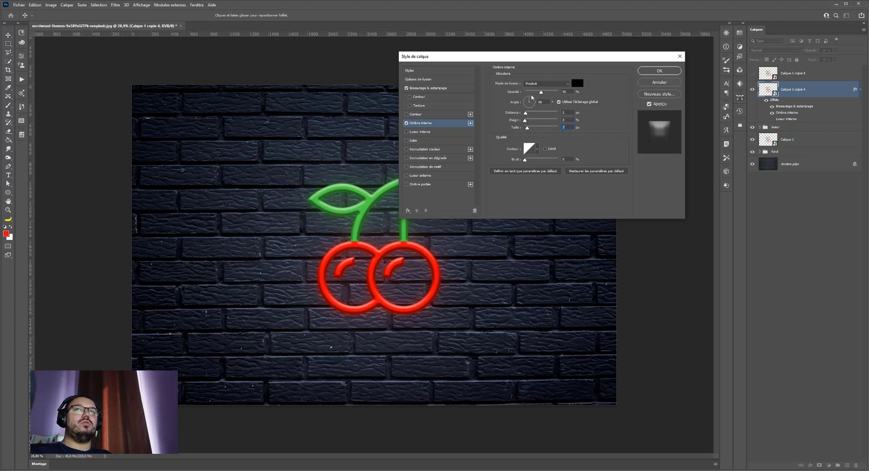
pyautogui.write('11')
pyautogui.doubleClick(564, 120)
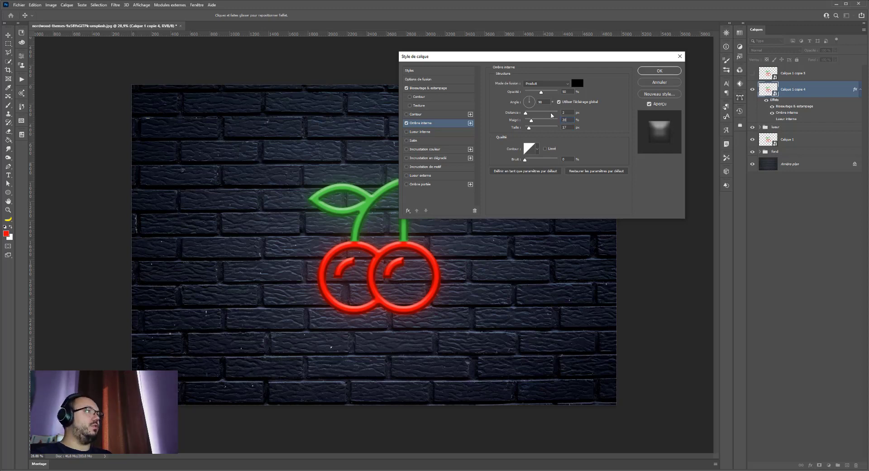
pyautogui.write('20')
# Compare the cherry with and without the Ombre interne effect, leaving the effect enabled
pyautogui.click(406, 122)
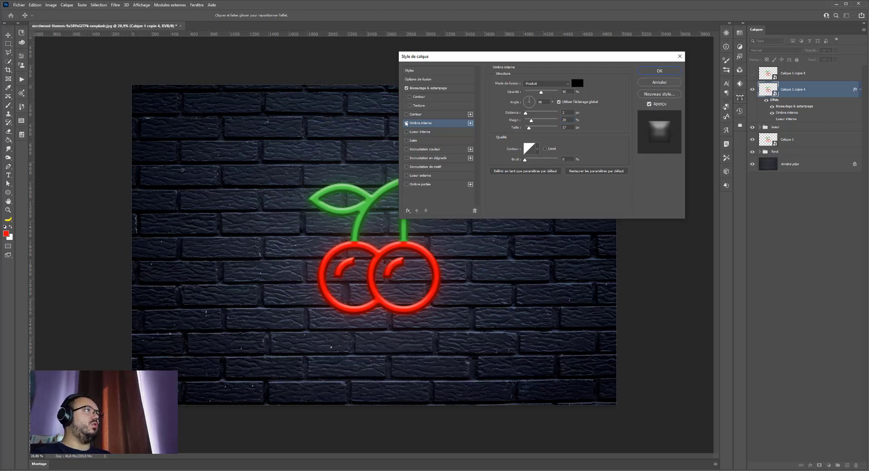
pyautogui.click(406, 123)
pyautogui.click(407, 124)
pyautogui.click(407, 124)
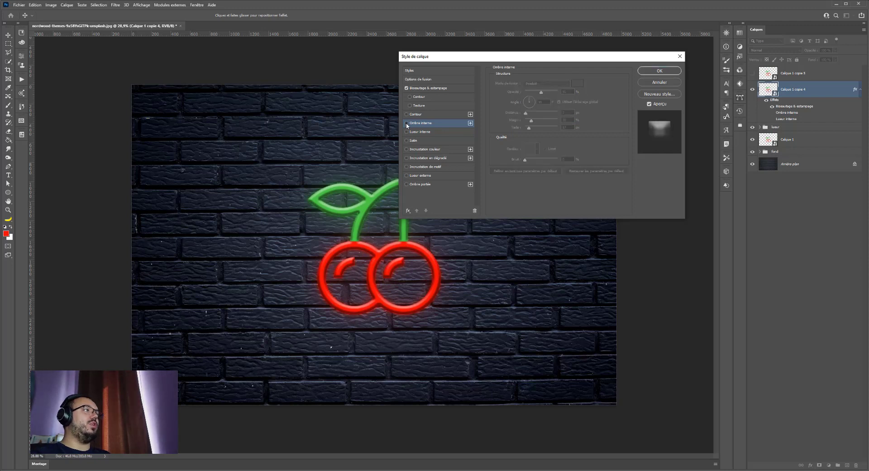
pyautogui.click(407, 123)
pyautogui.click(406, 123)
pyautogui.click(406, 123)
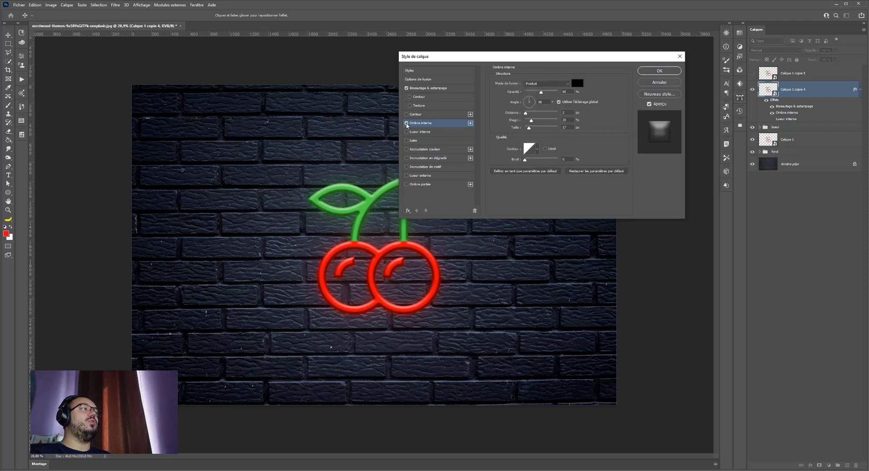
pyautogui.click(407, 123)
pyautogui.click(407, 124)
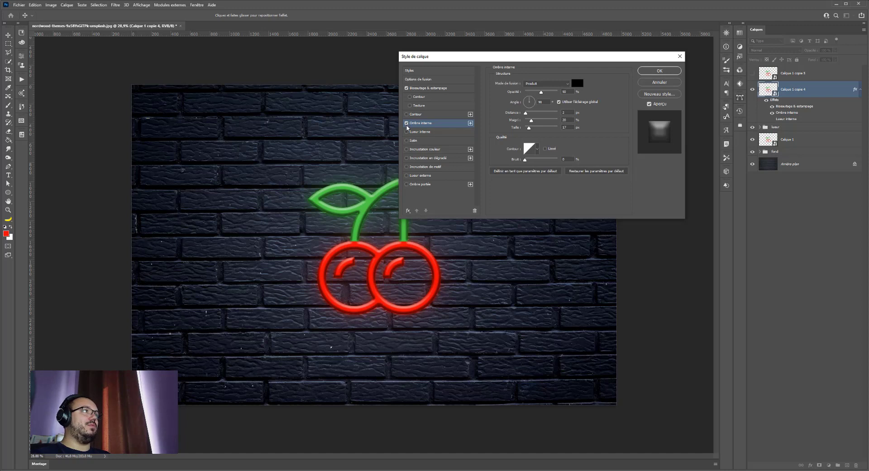
# Add a Lueur interne to Calque 1 copie 4 with 20% opacity, 10% Maigri and 5 px size
pyautogui.click(407, 132)
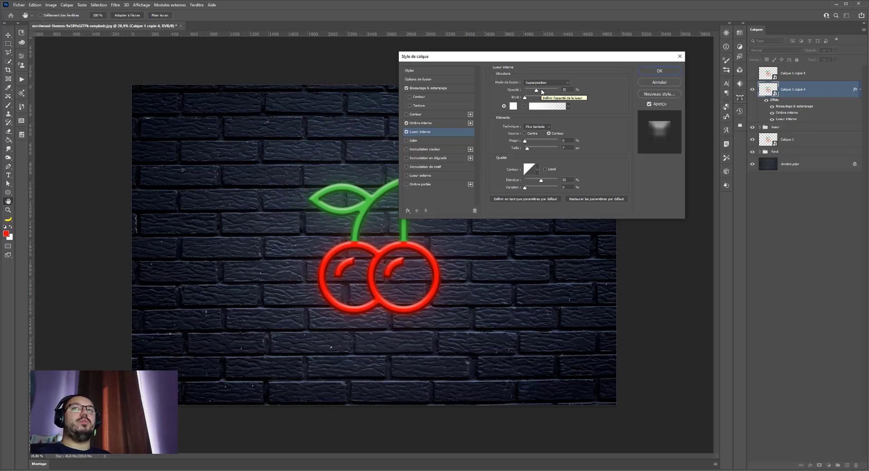
pyautogui.click(565, 89)
pyautogui.write('20')
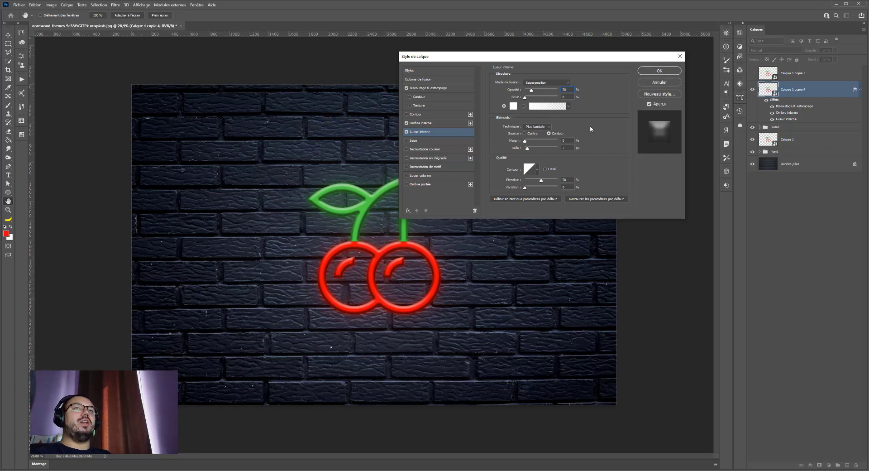
pyautogui.click(567, 140)
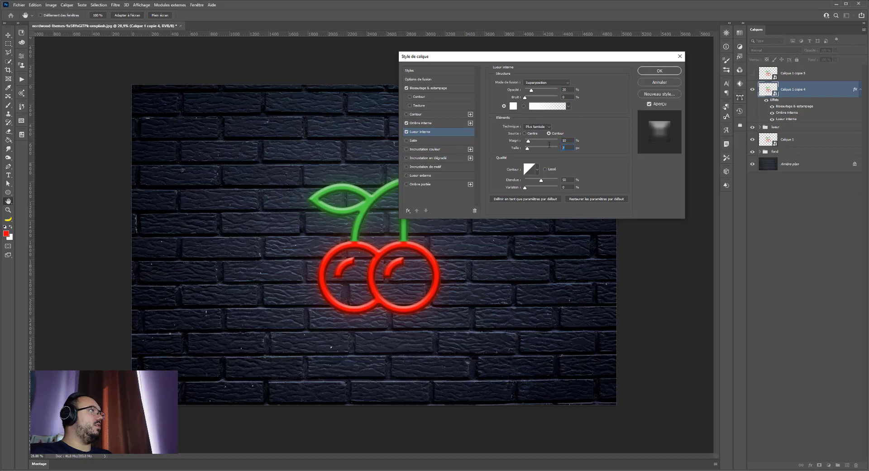
pyautogui.write('5')
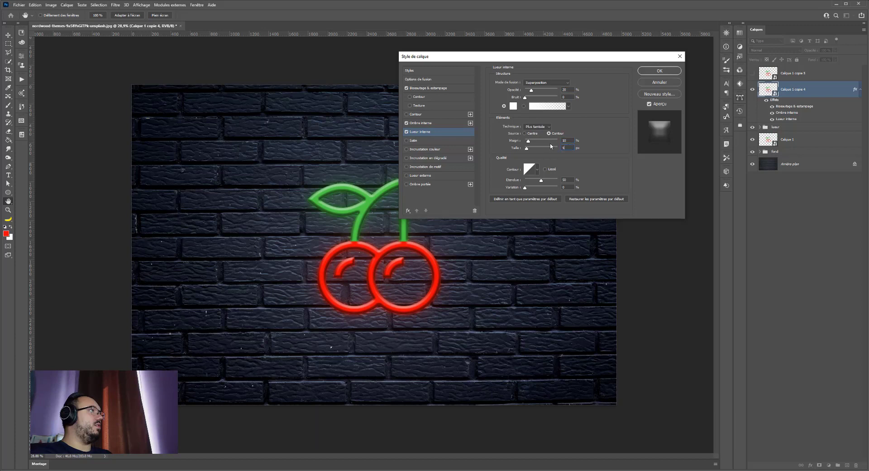
pyautogui.click(407, 132)
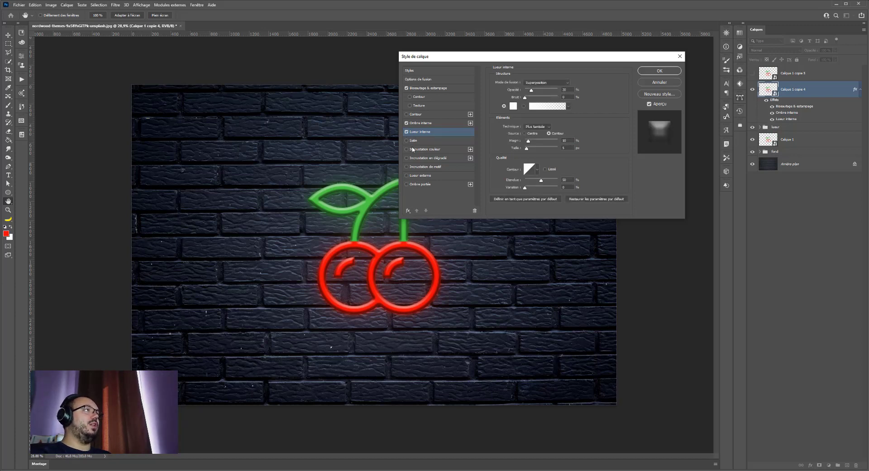
# Add a Lueur externe to Calque 1 copie 4 with the Incrustation blend mode and 10% Grossi
pyautogui.click(406, 176)
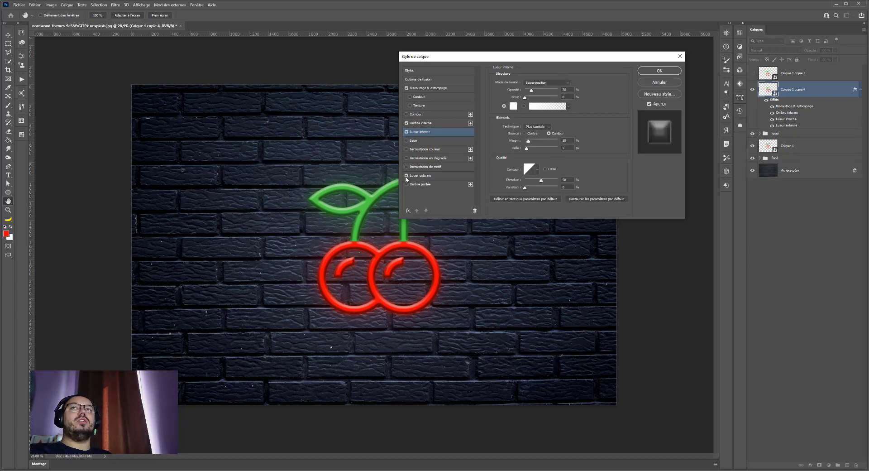
pyautogui.click(557, 84)
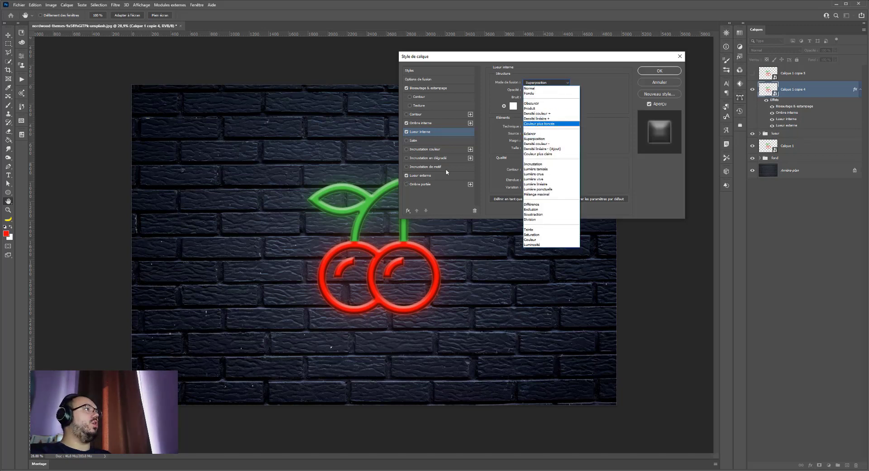
pyautogui.click(425, 185)
pyautogui.click(421, 176)
pyautogui.click(546, 83)
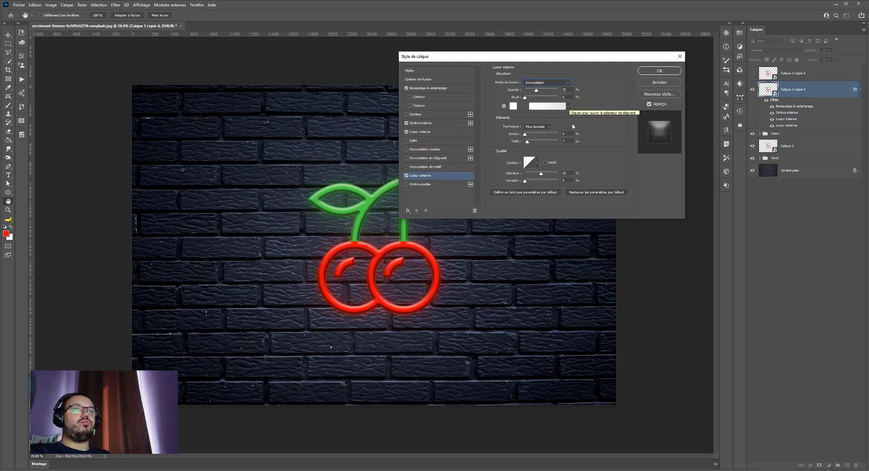
pyautogui.moveTo(566, 134); pyautogui.dragTo(548, 138)
pyautogui.write('10')
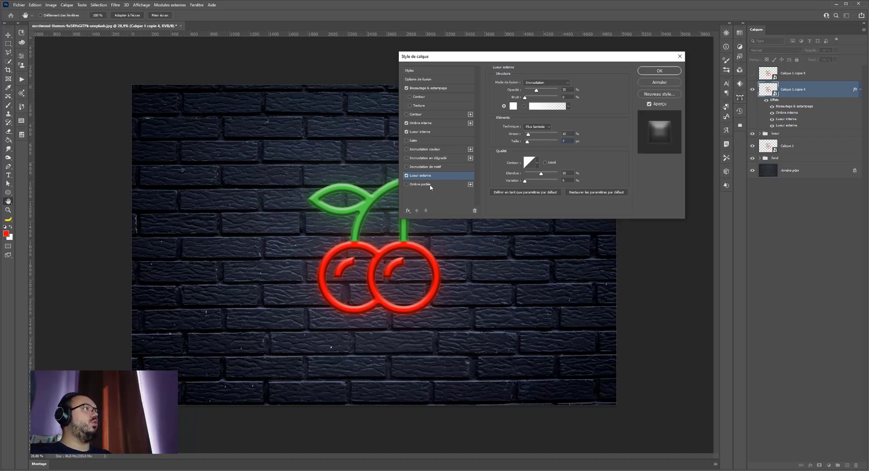
# Add an Ombre portée to Calque 1 copie 4 with 20% opacity and 9 px distance, and apply the layer styles
pyautogui.click(406, 184)
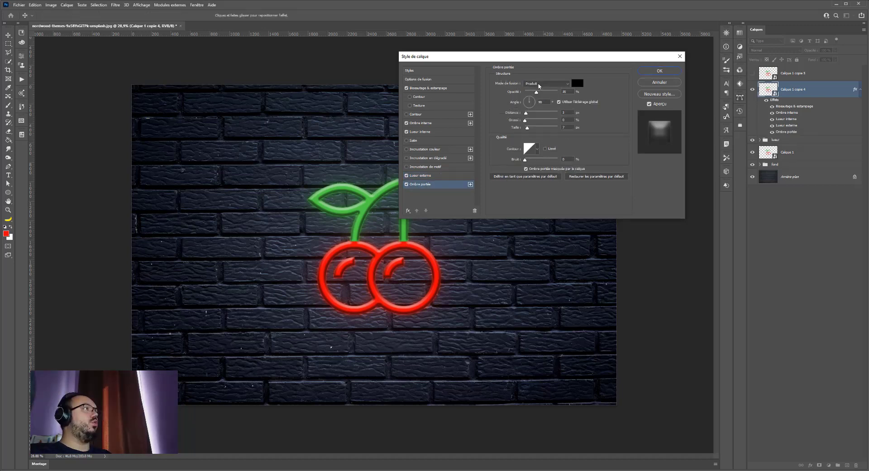
pyautogui.doubleClick(566, 91)
pyautogui.write('20')
pyautogui.moveTo(566, 113); pyautogui.dragTo(552, 113)
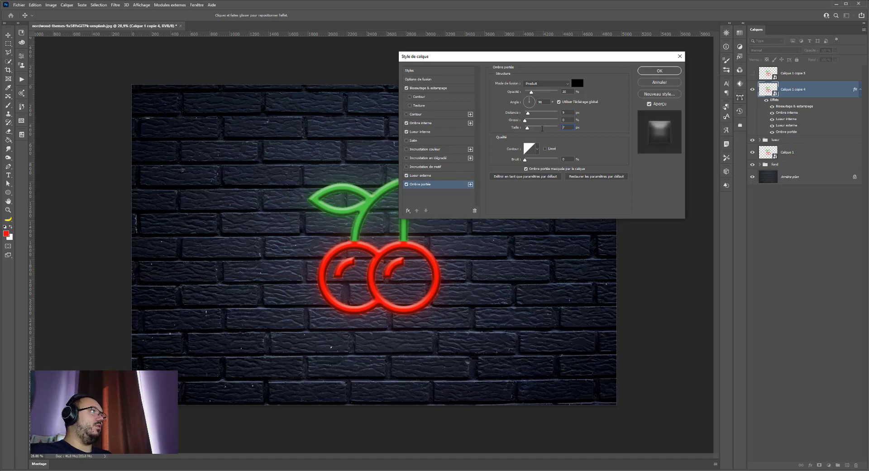
pyautogui.write('9')
pyautogui.doubleClick(566, 129)
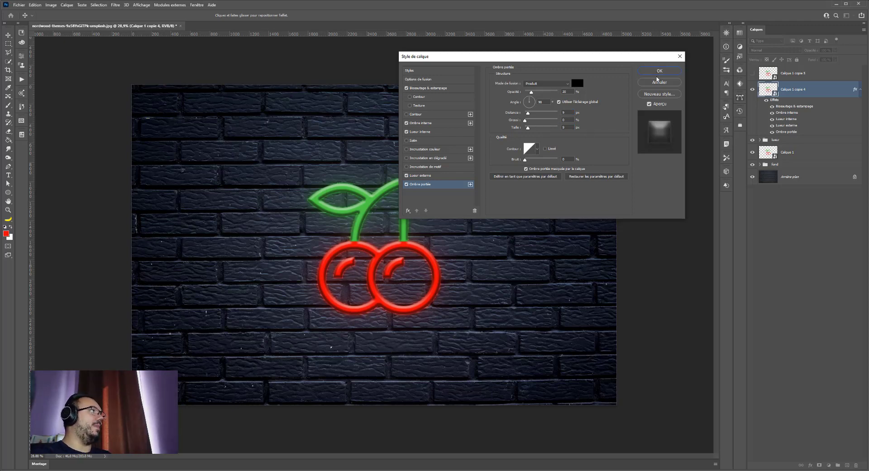
pyautogui.click(660, 71)
# Compare the cherry with and without all effects of Calque 1 copie 4, leaving them enabled
pyautogui.click(767, 100)
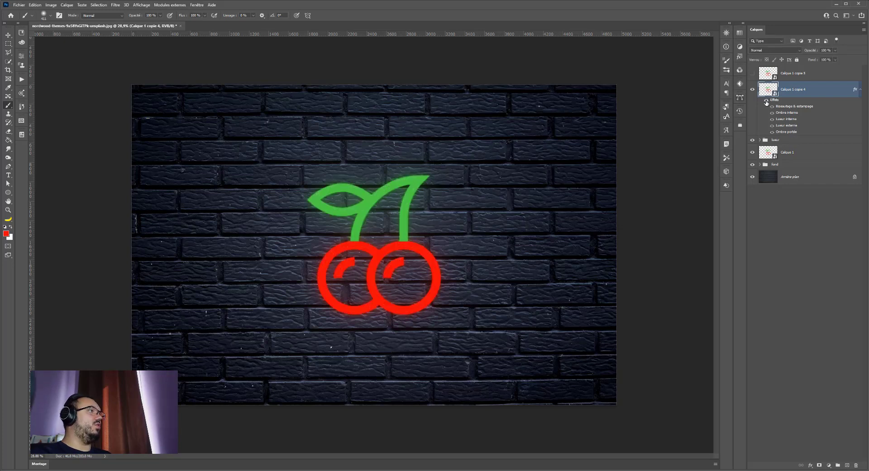
pyautogui.click(767, 100)
pyautogui.click(766, 102)
pyautogui.click(766, 101)
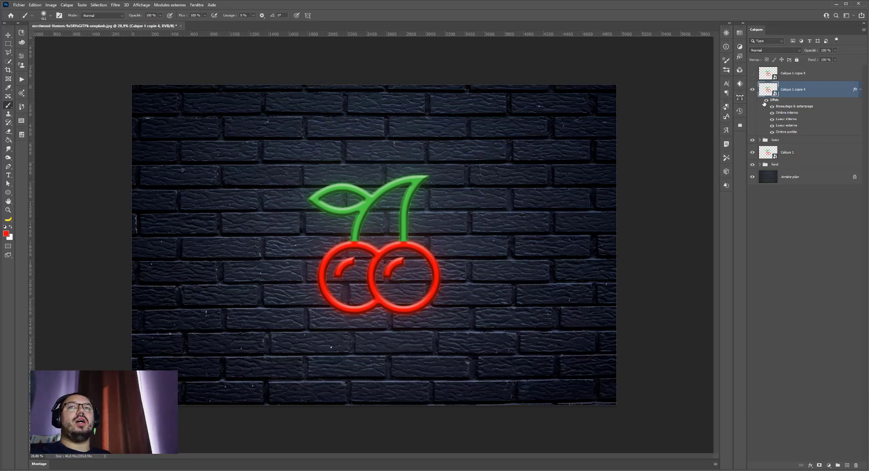
# Show the Calque 1 copie 5 layer and set its fill opacity to 0%
pyautogui.click(752, 73)
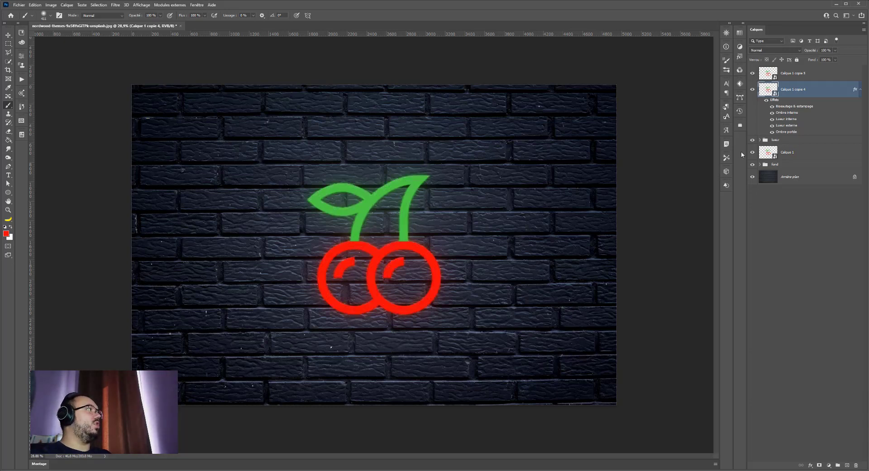
pyautogui.click(775, 71)
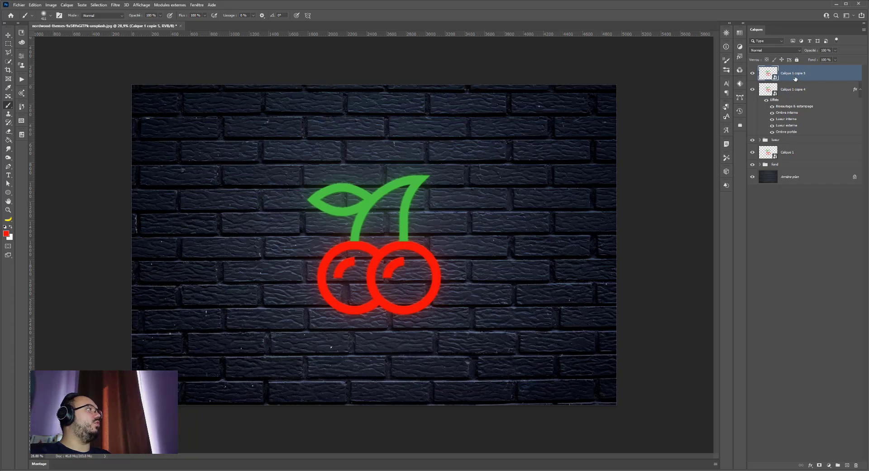
pyautogui.moveTo(835, 60); pyautogui.dragTo(804, 68)
pyautogui.click(839, 77)
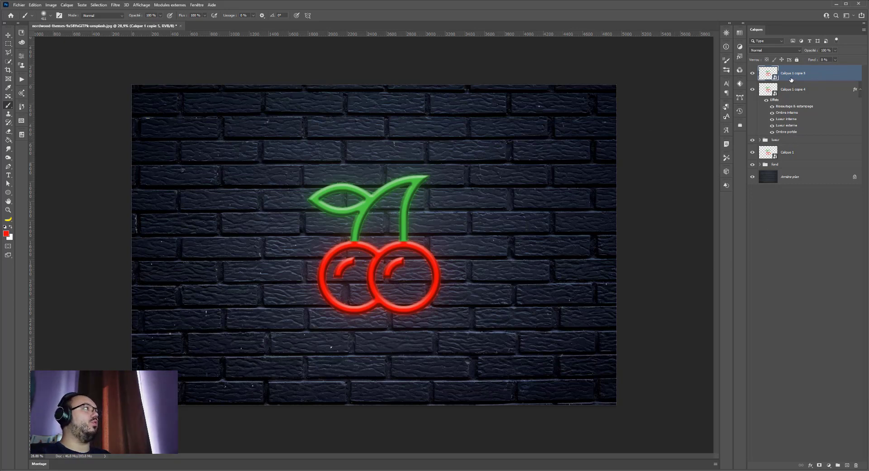
# Add a Biseautage & estampage effect to Calque 1 copie 5 with Biseau externe style, 719% depth, 34 px size and 4 px softening
pyautogui.doubleClick(818, 74)
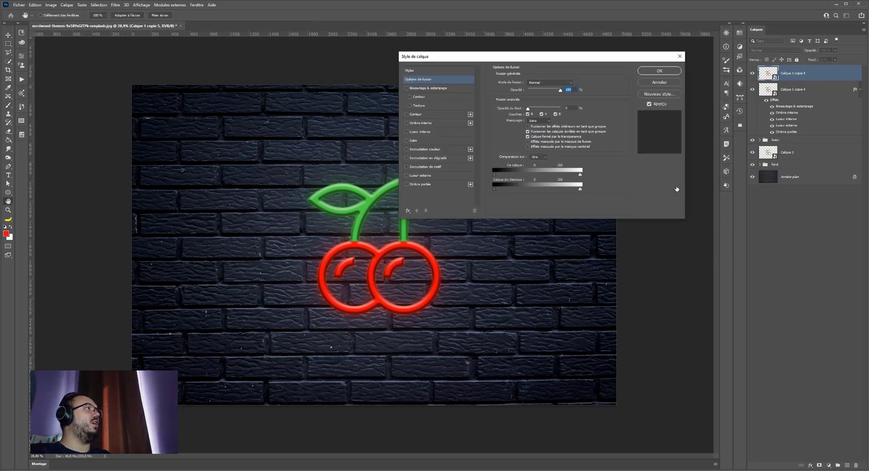
pyautogui.click(436, 90)
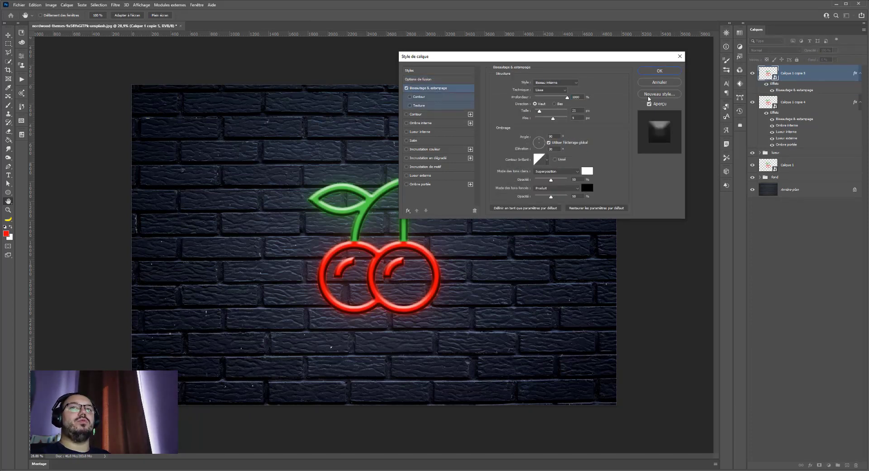
pyautogui.click(583, 97)
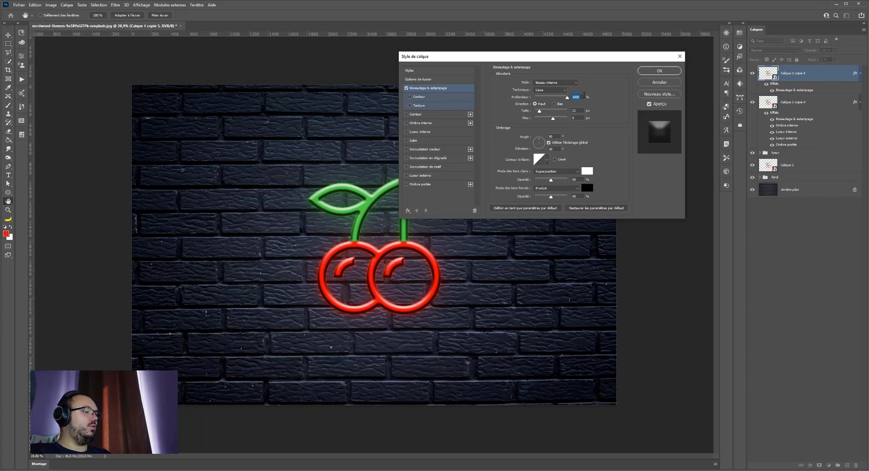
pyautogui.write('719')
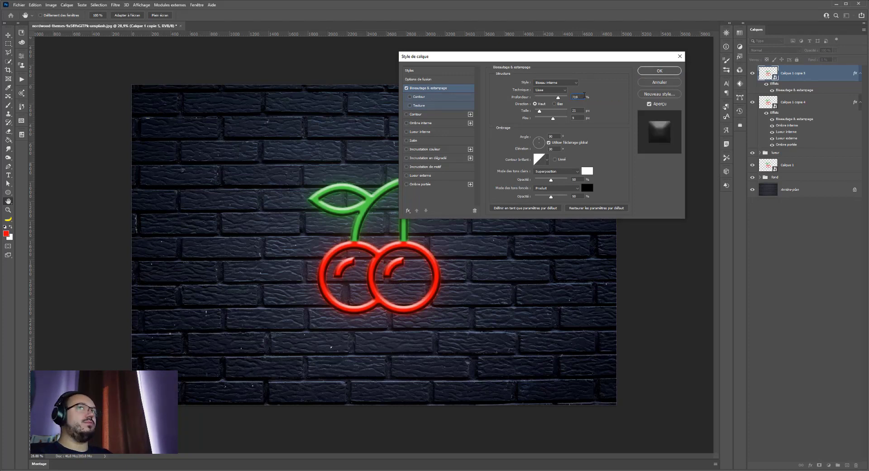
pyautogui.click(553, 83)
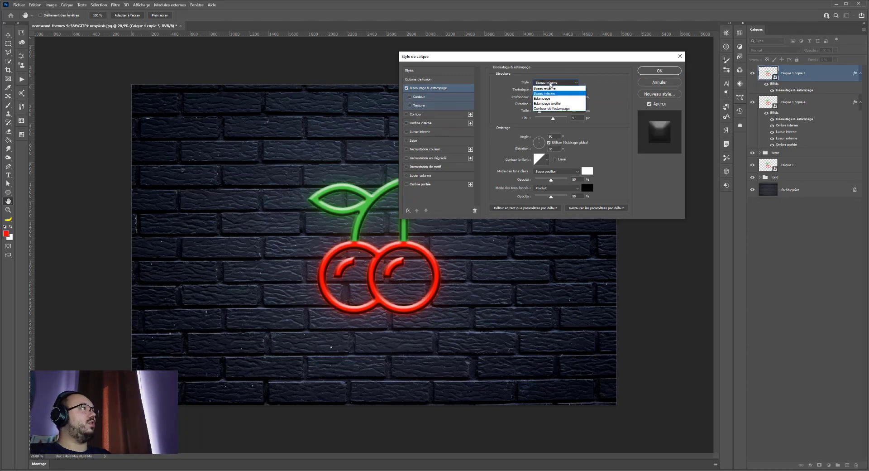
pyautogui.click(549, 86)
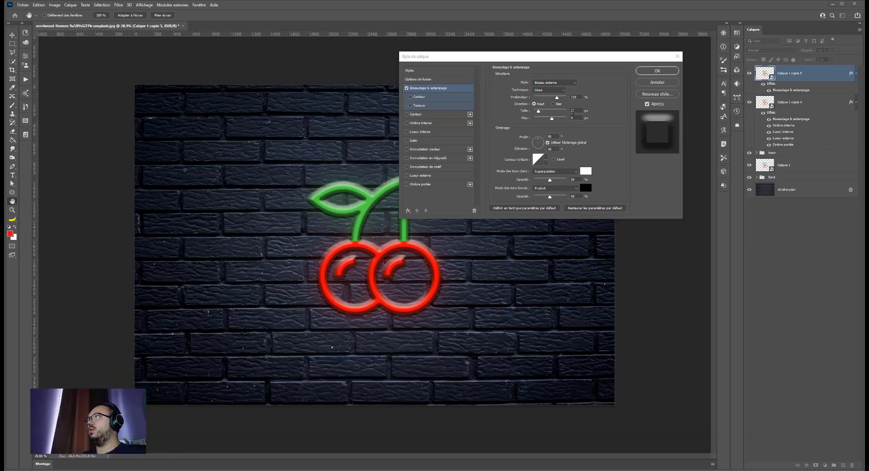
pyautogui.write('34')
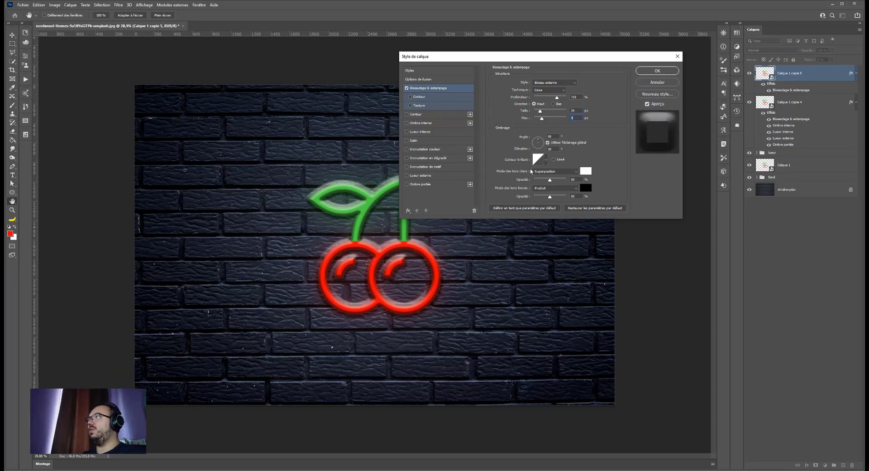
# Try several gloss contours for the bevel on Calque 1 copie 5 and keep the double-ring one
pyautogui.click(545, 160)
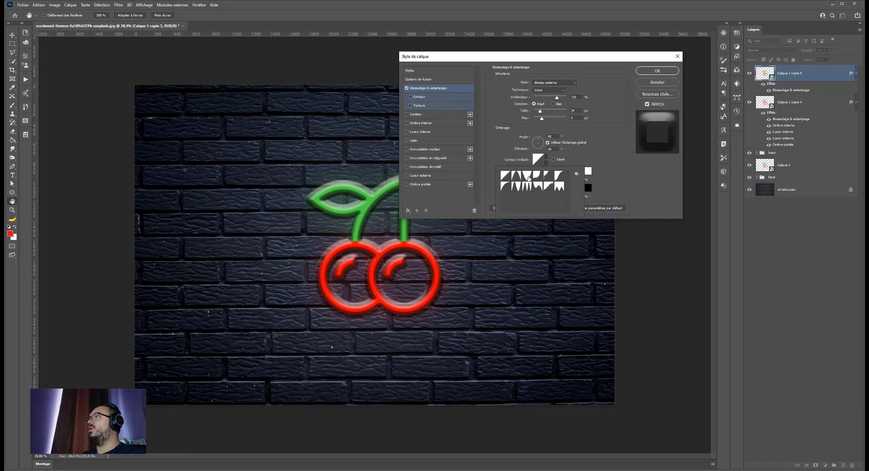
pyautogui.click(528, 190)
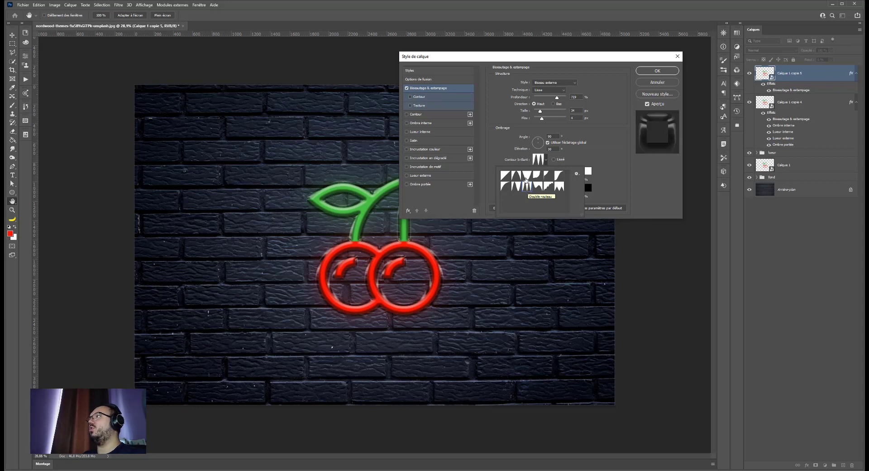
pyautogui.click(526, 177)
pyautogui.click(519, 181)
pyautogui.click(523, 189)
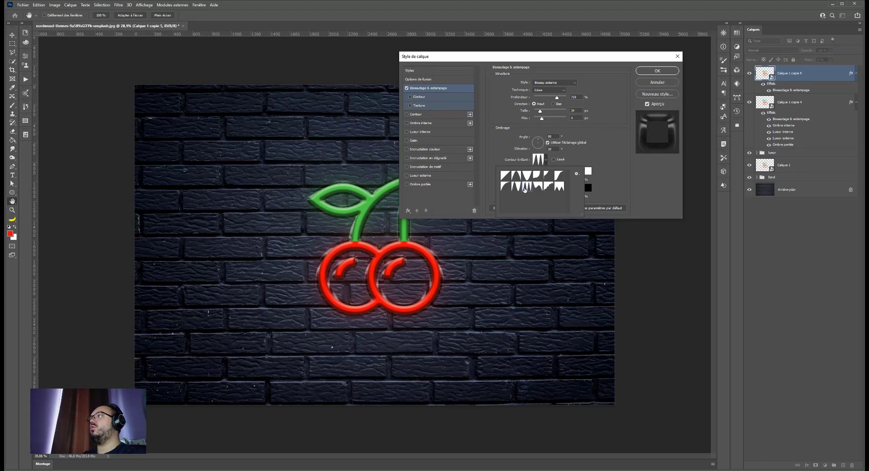
pyautogui.click(611, 154)
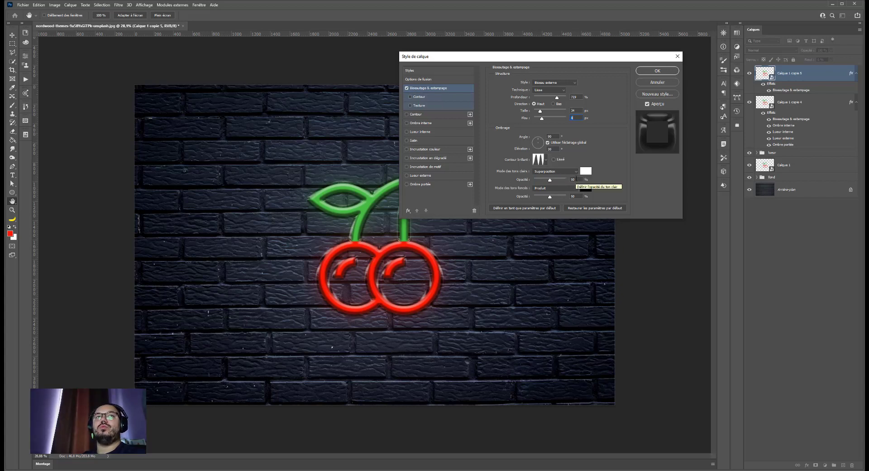
# Set the bevel's highlight opacity to 18% and its shadow opacity to 8% on Calque 1 copie 5
pyautogui.click(560, 179)
pyautogui.write('18')
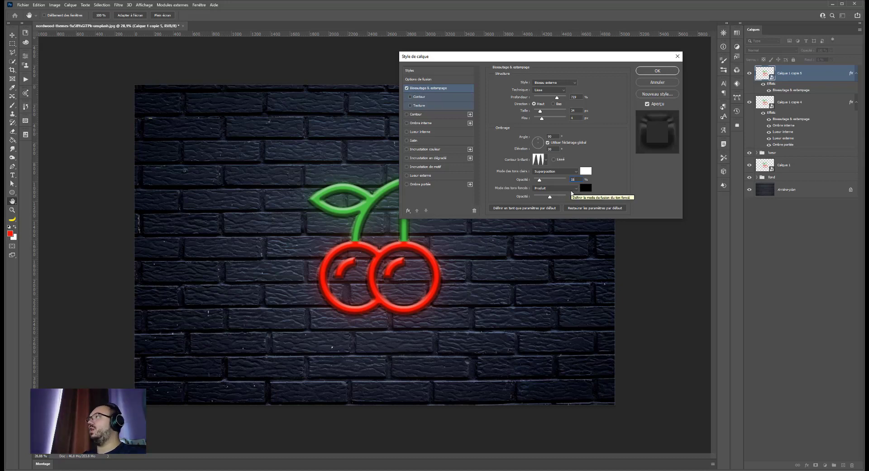
pyautogui.click(563, 194)
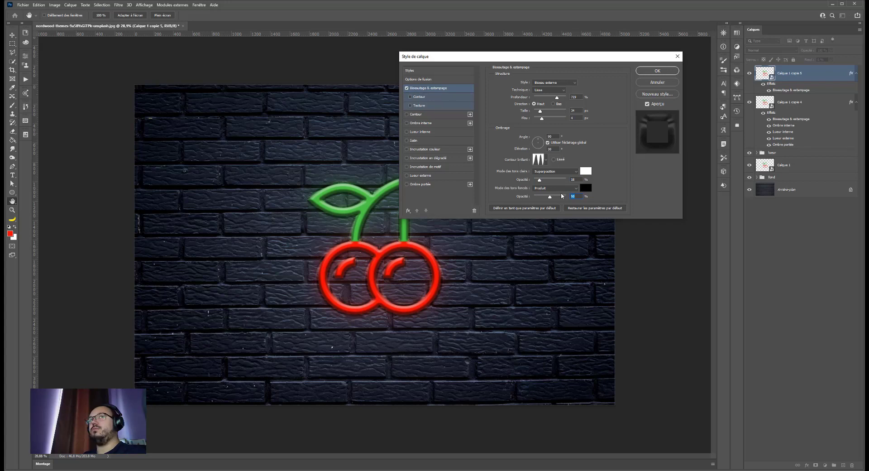
pyautogui.write('8')
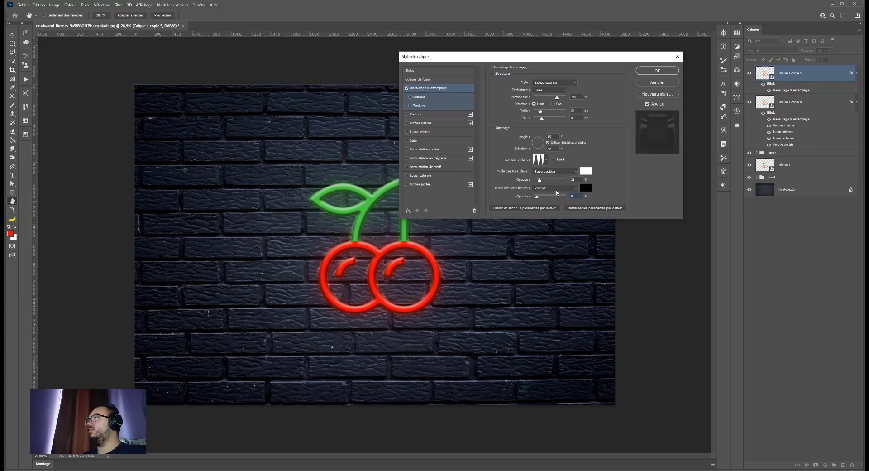
# Compare the cherry with and without the Biseautage & estampage effect on Calque 1 copie 5, leaving it enabled
pyautogui.click(406, 89)
pyautogui.click(407, 88)
pyautogui.click(407, 89)
pyautogui.click(407, 88)
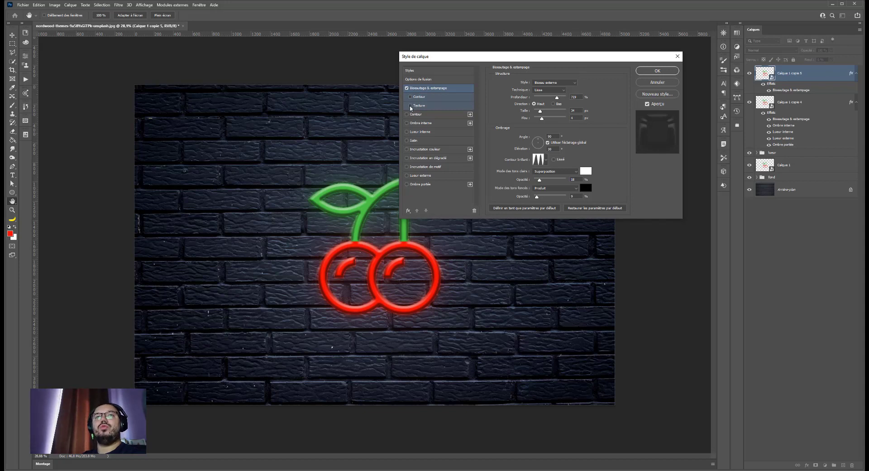
# Add a Lueur interne to Calque 1 copie 5 and set its color to a mid gray of 60% brightness
pyautogui.click(407, 132)
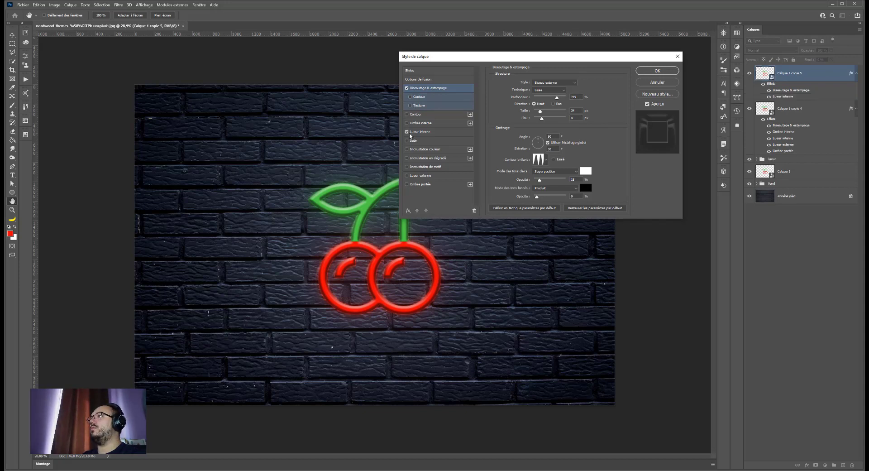
pyautogui.click(422, 132)
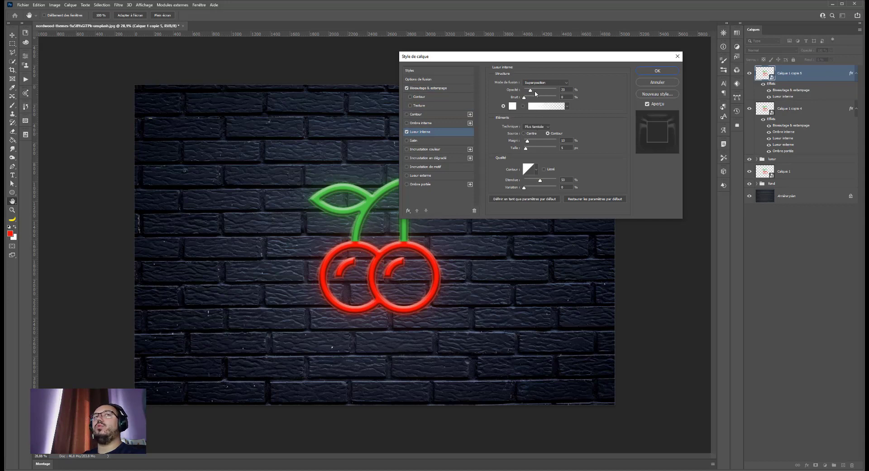
pyautogui.click(512, 106)
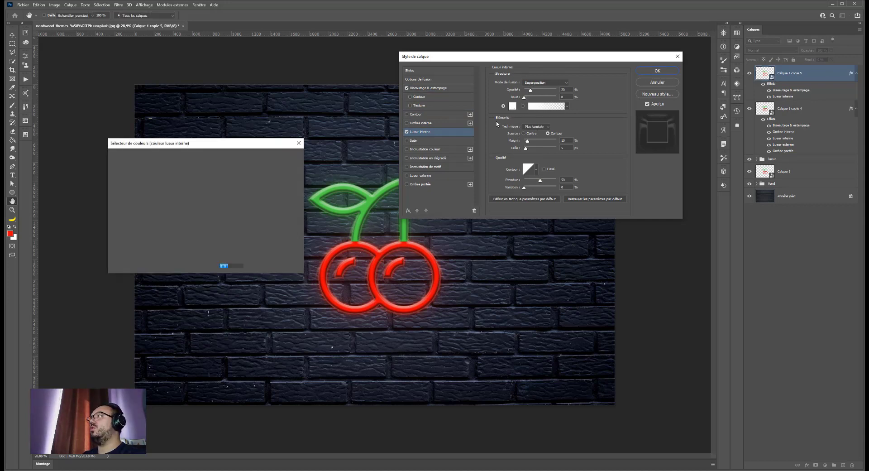
pyautogui.moveTo(119, 205); pyautogui.dragTo(105, 193)
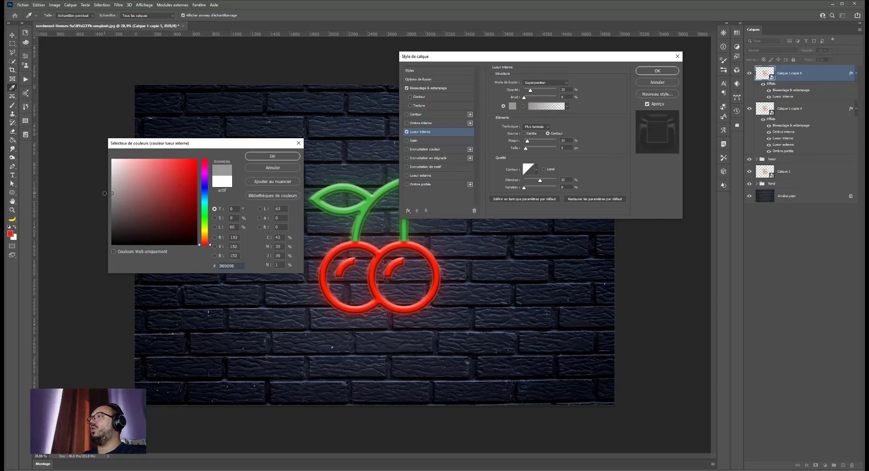
pyautogui.click(280, 155)
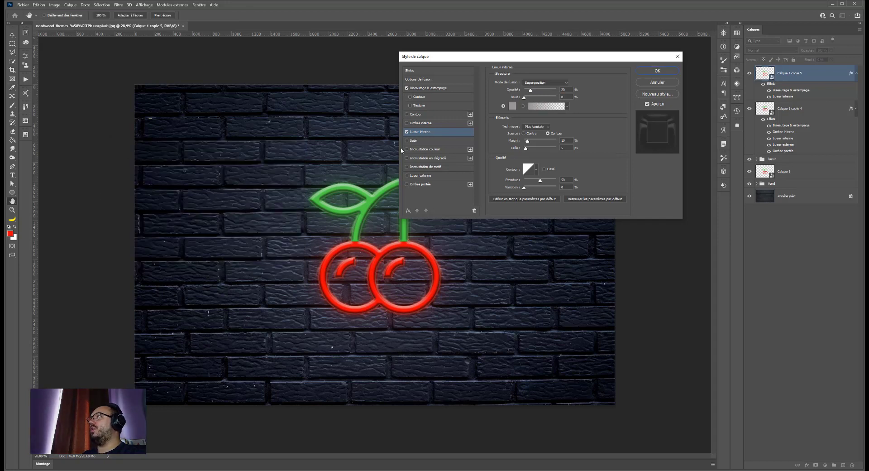
# Set the Lueur interne of Calque 1 copie 5 to 100% opacity with Centre as its source
pyautogui.click(572, 139)
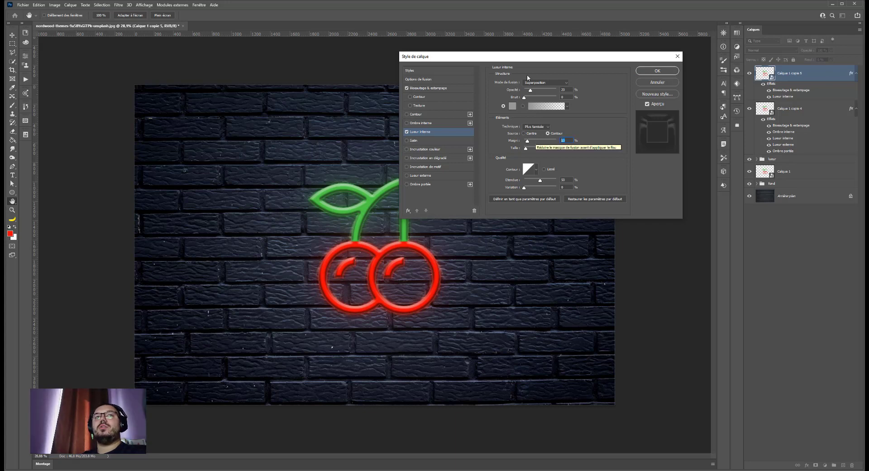
pyautogui.moveTo(530, 90); pyautogui.dragTo(575, 87)
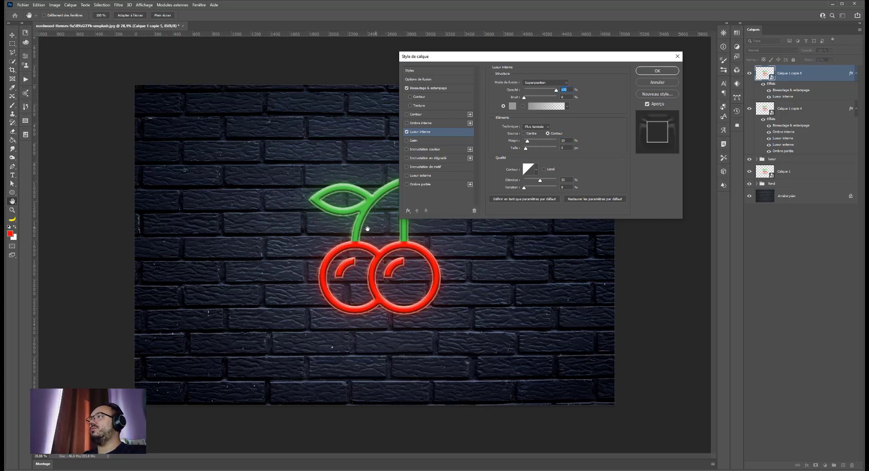
pyautogui.click(524, 133)
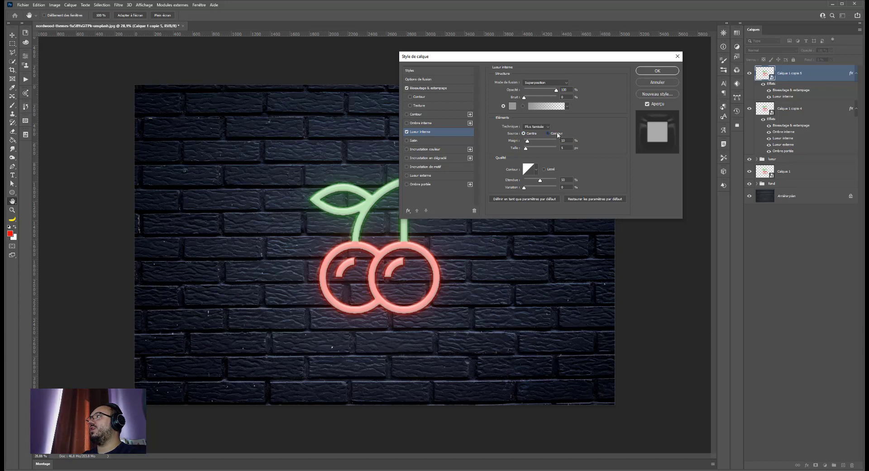
# Switch the Lueur interne source of Calque 1 copie 5 to Contour and set Maigri to 0%
pyautogui.click(548, 133)
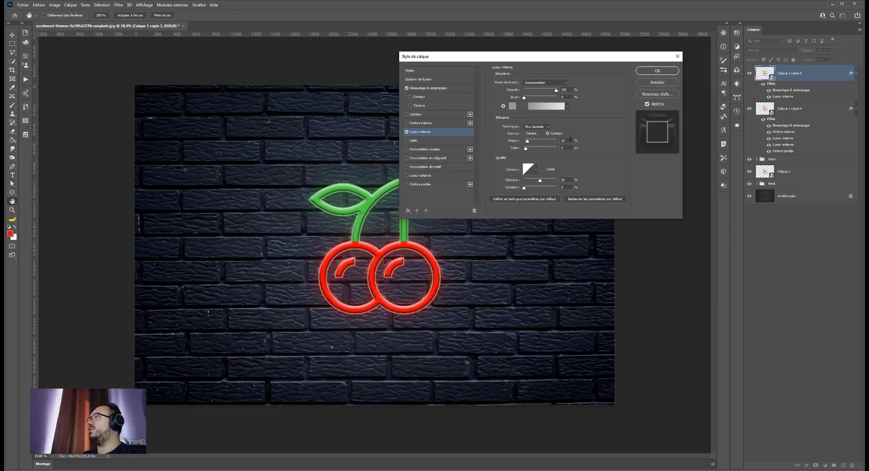
pyautogui.write('0')
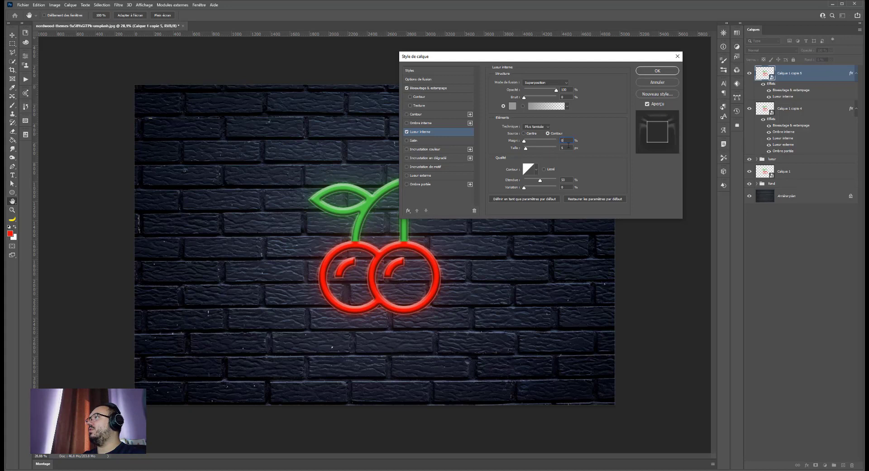
# Compare the cherry with and without the Lueur interne effect on Calque 1 copie 5, leaving it enabled
pyautogui.click(406, 132)
pyautogui.click(406, 132)
pyautogui.click(406, 132)
pyautogui.click(407, 132)
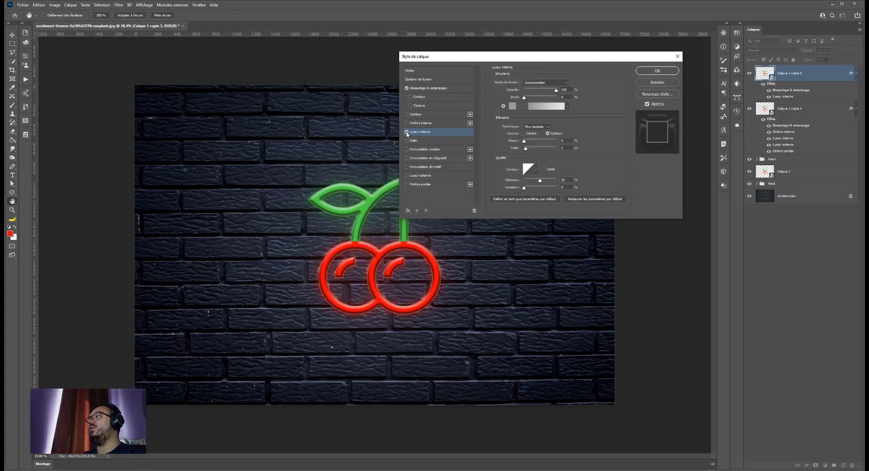
pyautogui.click(406, 132)
pyautogui.click(407, 133)
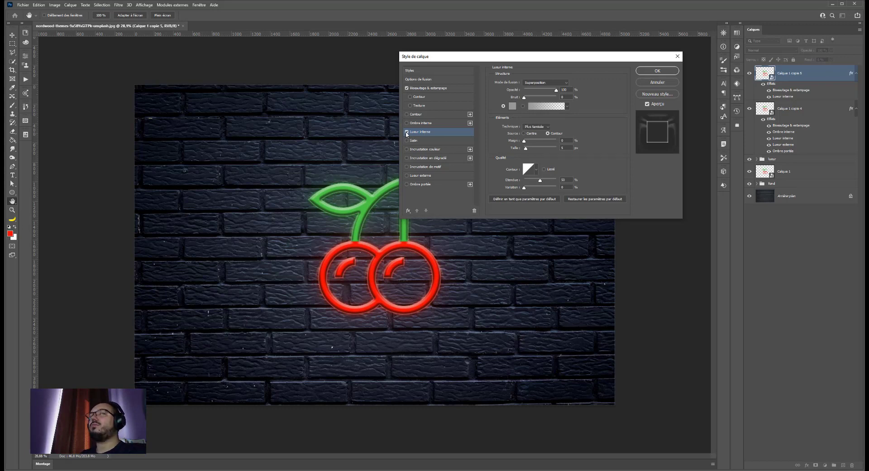
# Add an Ombre portée to Calque 1 copie 5 with Incrustation blending, 50% opacity and a 7 px distance
pyautogui.click(427, 185)
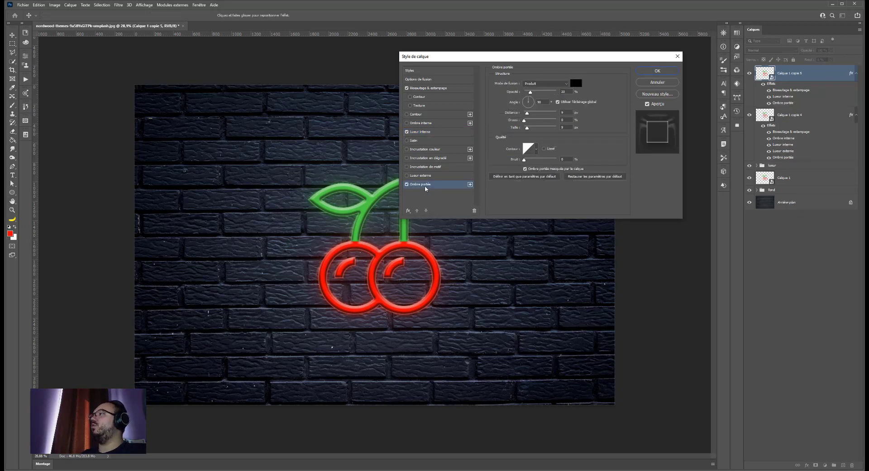
pyautogui.click(540, 84)
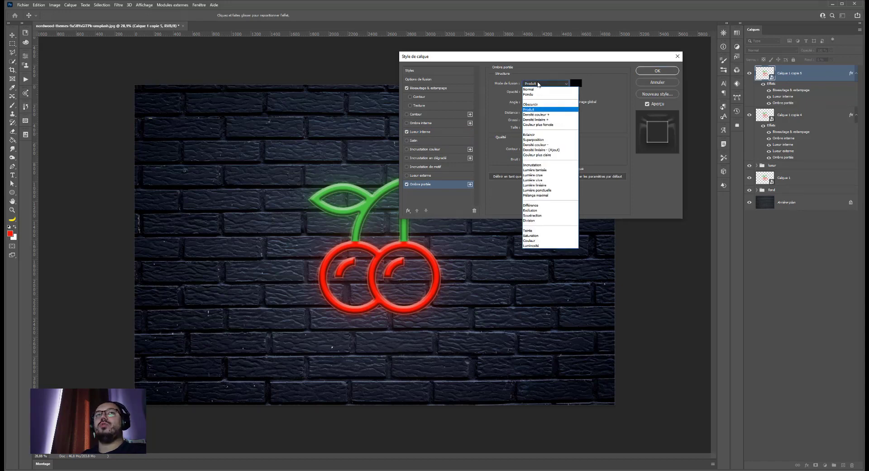
pyautogui.click(532, 164)
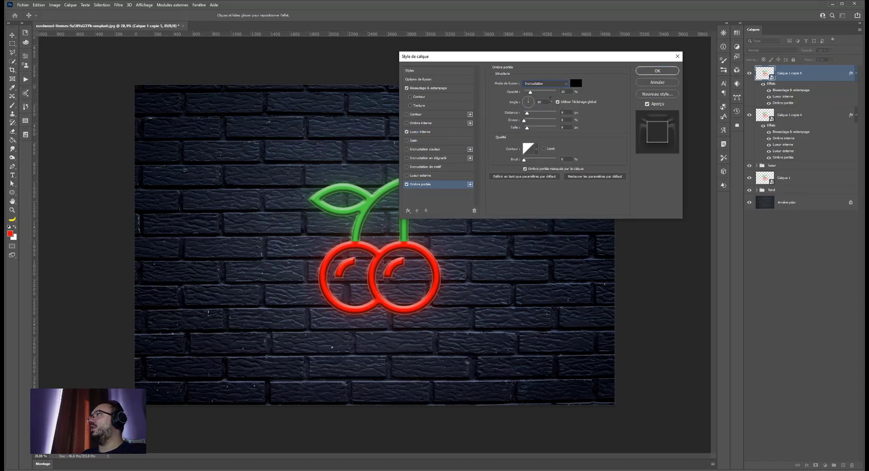
pyautogui.doubleClick(565, 93)
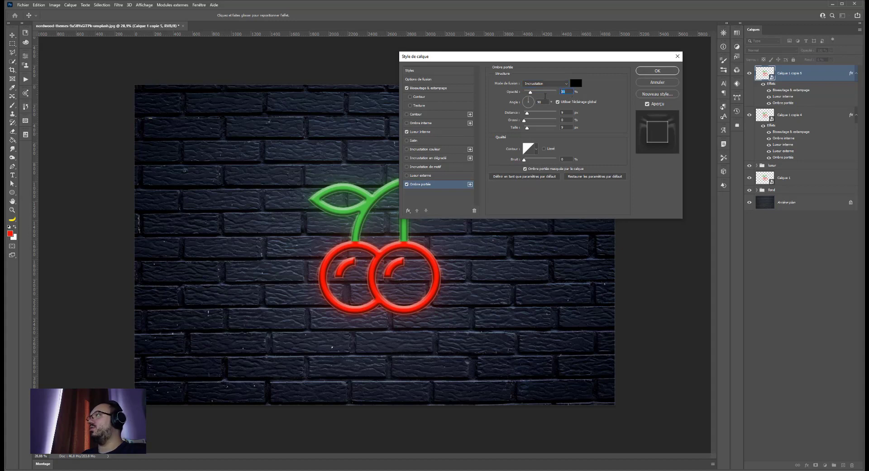
pyautogui.write('50')
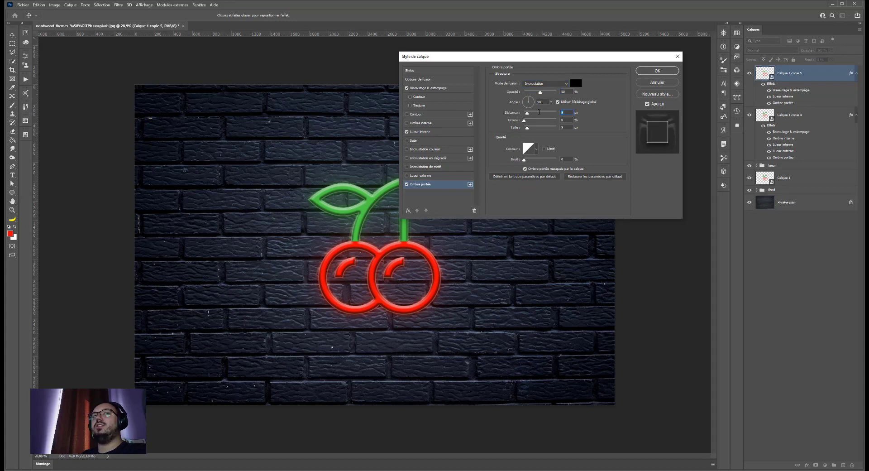
pyautogui.write('7')
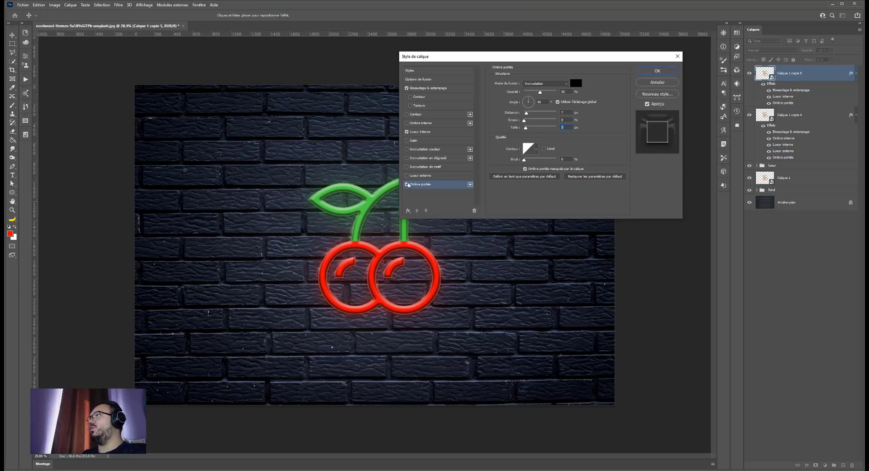
# Compare the cherry with and without the Ombre portée on Calque 1 copie 5, leaving it enabled
pyautogui.click(407, 184)
pyautogui.click(407, 184)
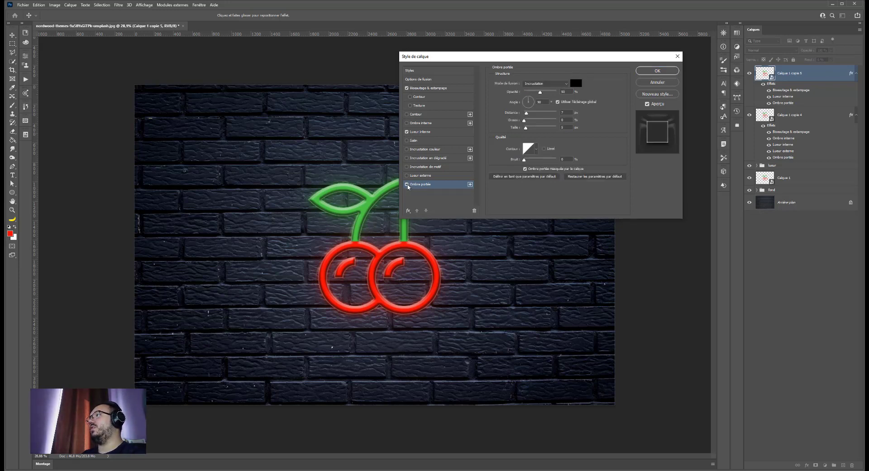
pyautogui.click(406, 185)
pyautogui.click(407, 184)
pyautogui.click(407, 184)
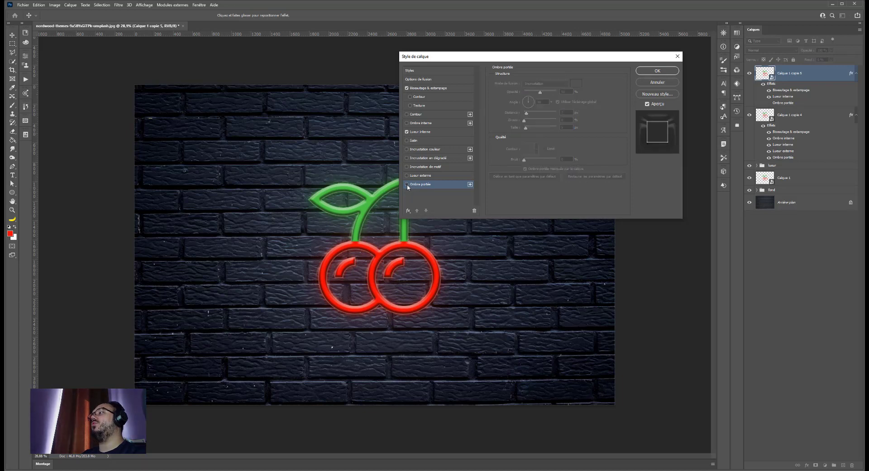
pyautogui.click(407, 184)
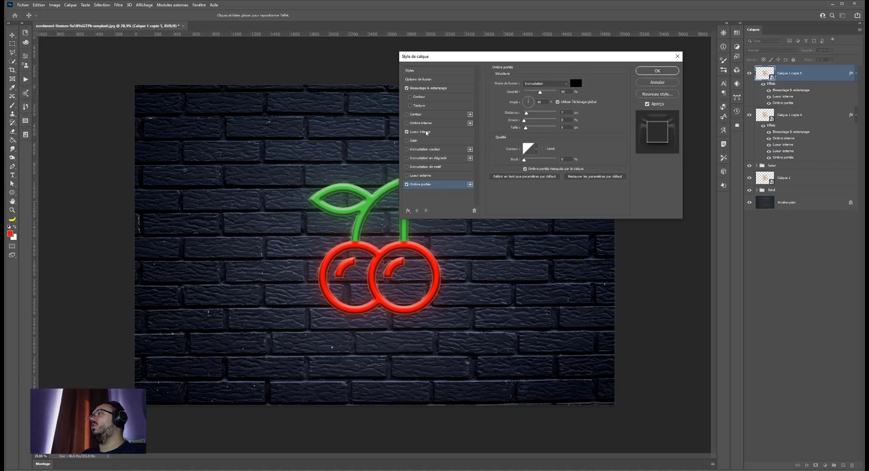
# Darken the Lueur interne color of Calque 1 copie 5 to a gray of 55% brightness and apply the layer style
pyautogui.click(426, 132)
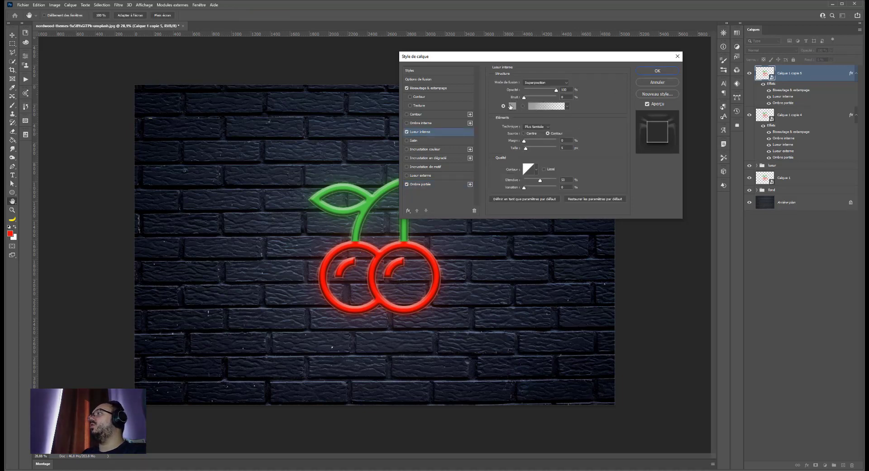
pyautogui.click(513, 106)
pyautogui.moveTo(113, 180)
pyautogui.mouseDown()
pyautogui.moveTo(112, 210)
pyautogui.moveTo(113, 197)
pyautogui.mouseUp()
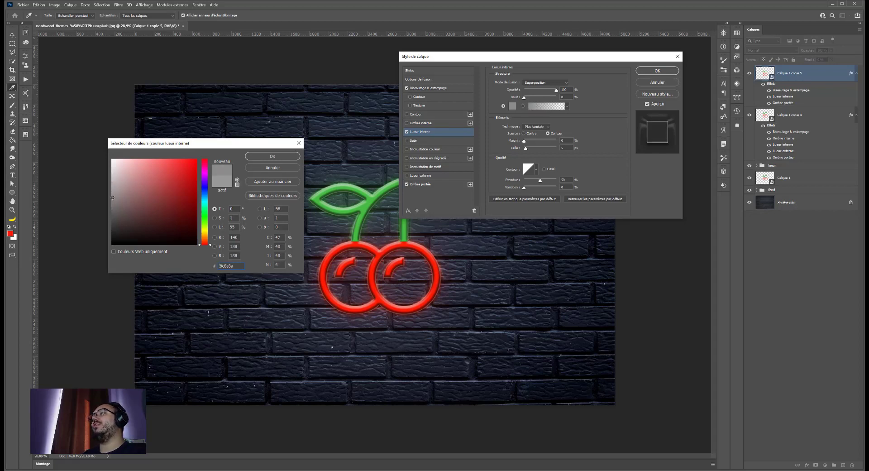
pyautogui.click(273, 156)
pyautogui.click(656, 71)
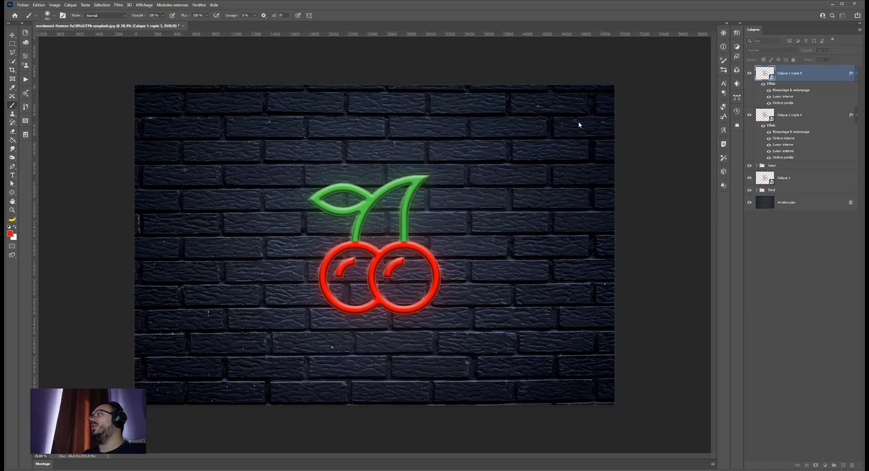
# Collapse the effect lists of Calque 1 copie 5 and copie 4, and expand the group of blurred glow copies
pyautogui.scroll(-4, 383, 213)
pyautogui.scroll(3, 383, 213)
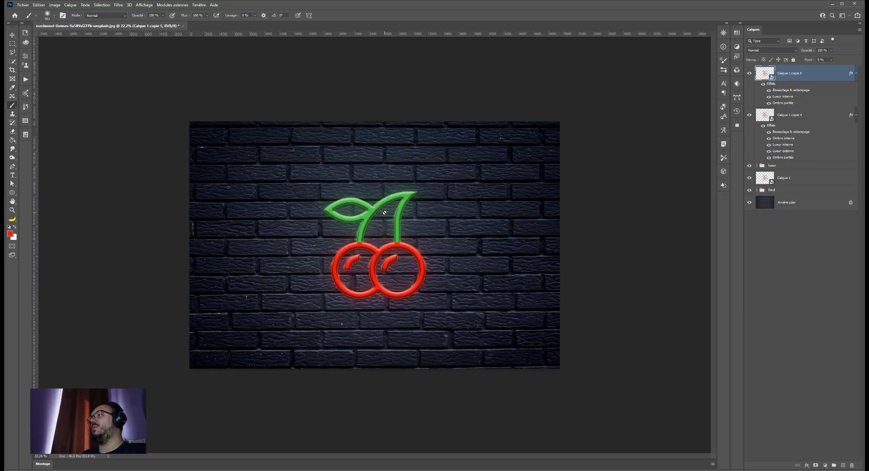
pyautogui.click(856, 73)
pyautogui.click(856, 91)
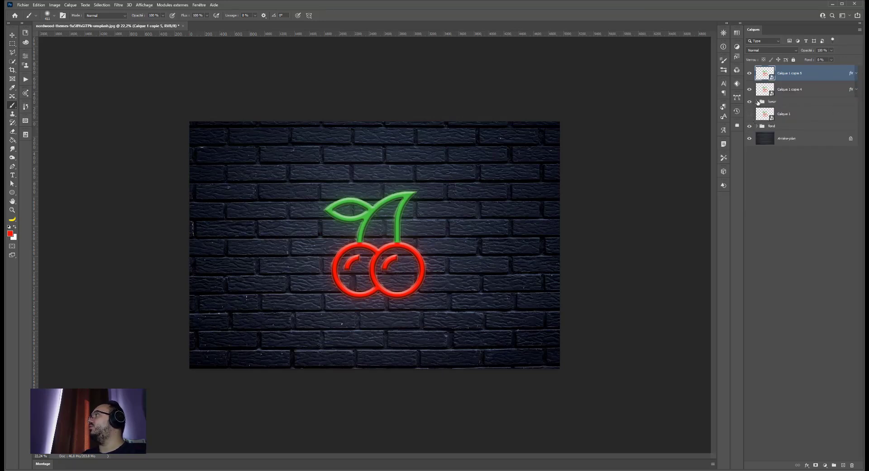
pyautogui.click(757, 102)
# Adjust the layer opacity of Calque 1 copie 3 slightly and open the opacity of Calque 1 copie 2 for editing
pyautogui.click(808, 115)
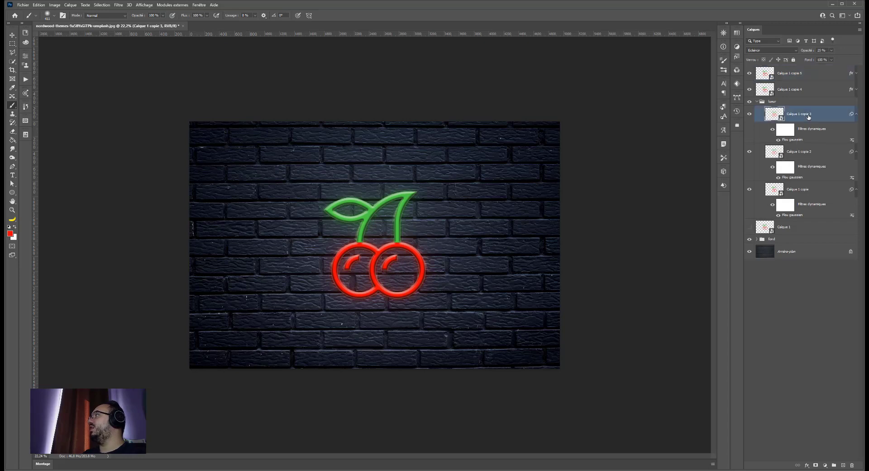
pyautogui.click(831, 51)
pyautogui.moveTo(831, 58); pyautogui.dragTo(836, 59)
pyautogui.click(795, 155)
pyautogui.click(833, 50)
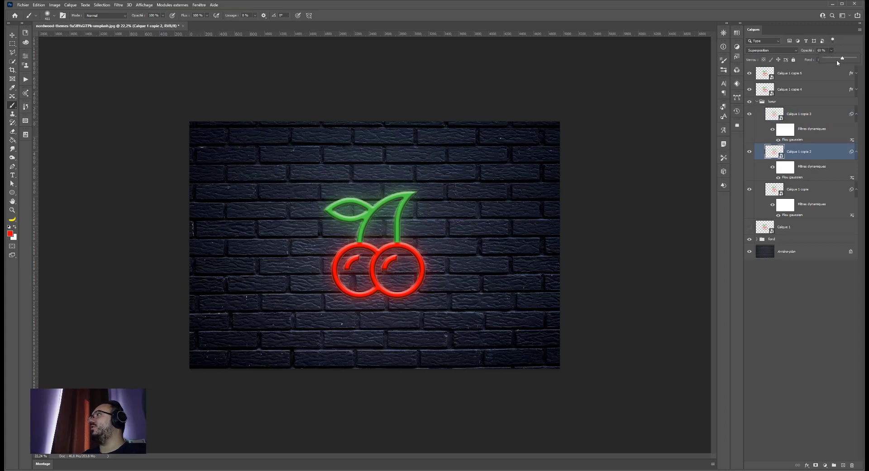
# Open the smart object contents of Calque 1 copie 5, hide the cherry artwork and add an empty layer above it
pyautogui.doubleClick(764, 74)
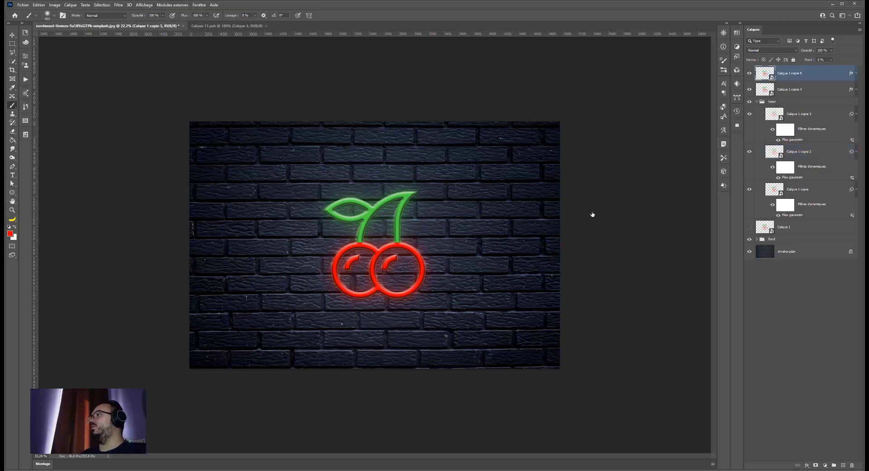
pyautogui.click(750, 76)
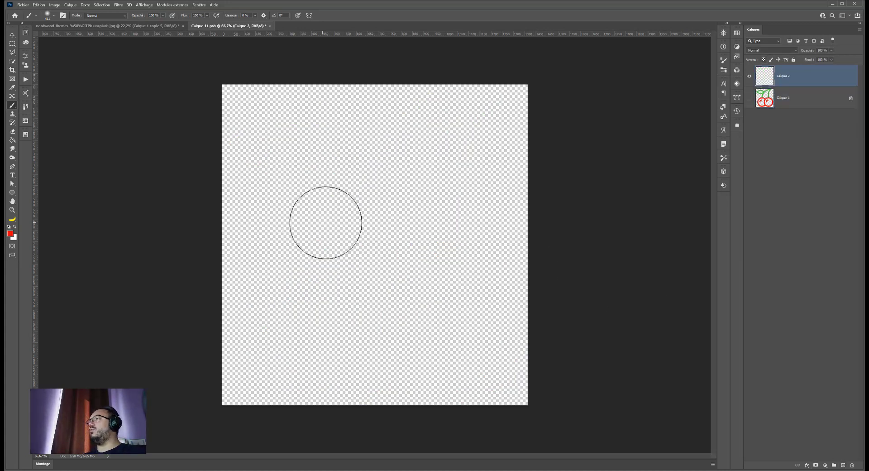
# Set the brush to 100% hardness and a diameter of about 33 px
pyautogui.moveTo(441, 192); pyautogui.dragTo(405, 197)
pyautogui.rightClick(383, 199)
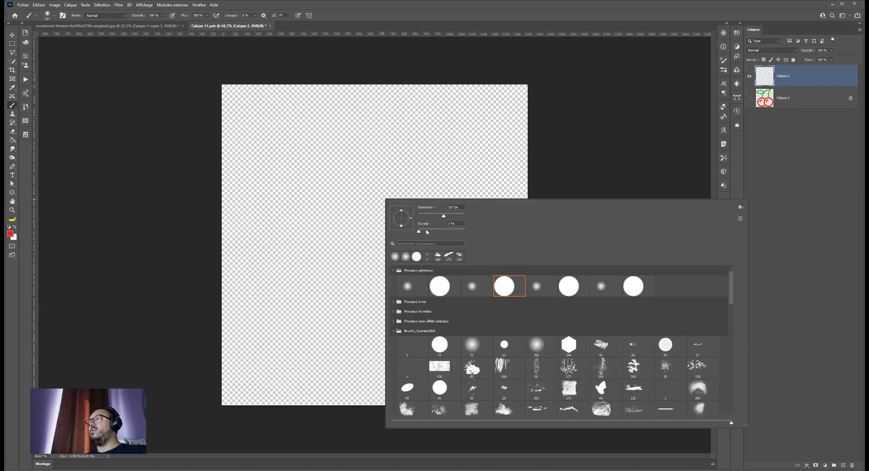
pyautogui.moveTo(427, 232); pyautogui.dragTo(500, 234)
pyautogui.moveTo(333, 247); pyautogui.dragTo(323, 244)
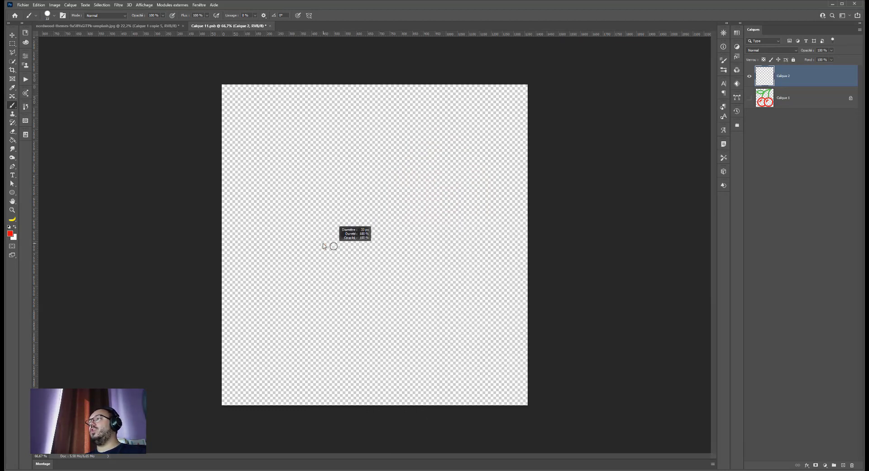
# Paint a closed red triangle with straight strokes on Calque 2, save the smart object and return to the brick wall document
pyautogui.click(277, 311)
pyautogui.keyDown('shift'); pyautogui.click(474, 313); pyautogui.keyUp('shift')
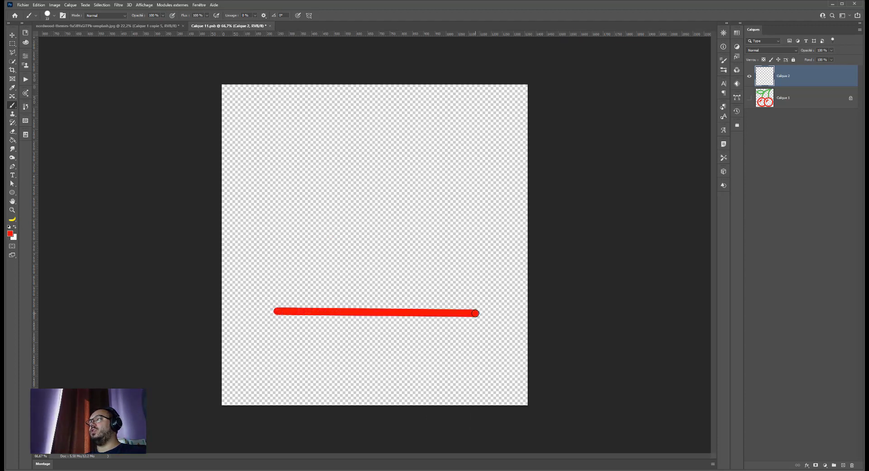
pyautogui.keyDown('shift'); pyautogui.click(387, 110); pyautogui.keyUp('shift')
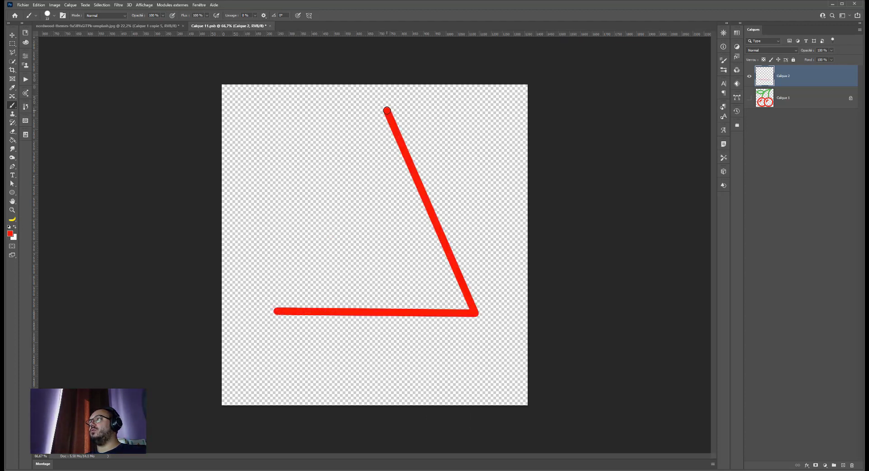
pyautogui.keyDown('shift'); pyautogui.click(277, 311); pyautogui.keyUp('shift')
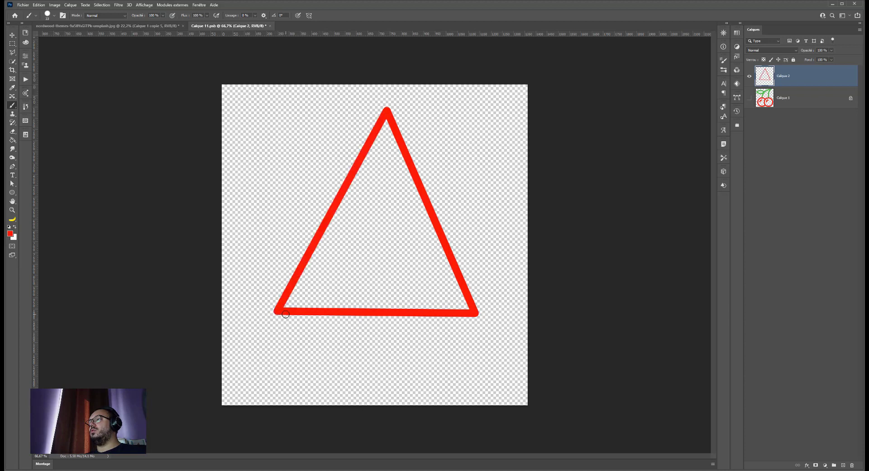
pyautogui.hotkey('ctrl', 's')
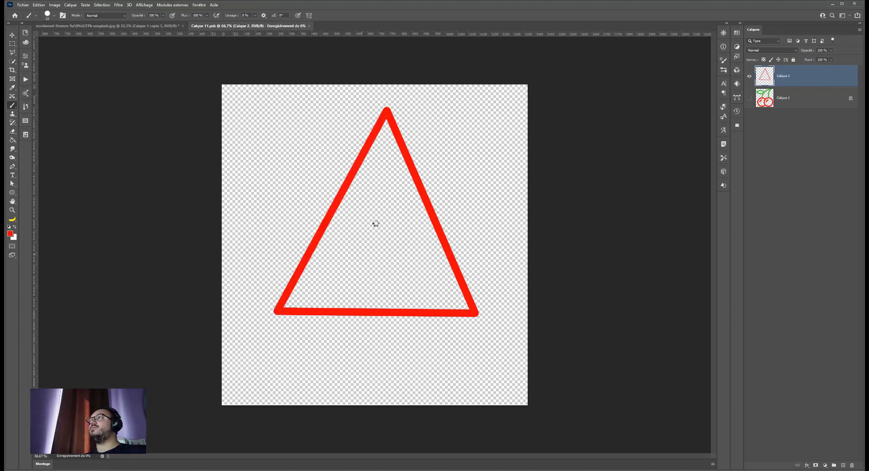
pyautogui.hotkey('ctrl', 'Tab')
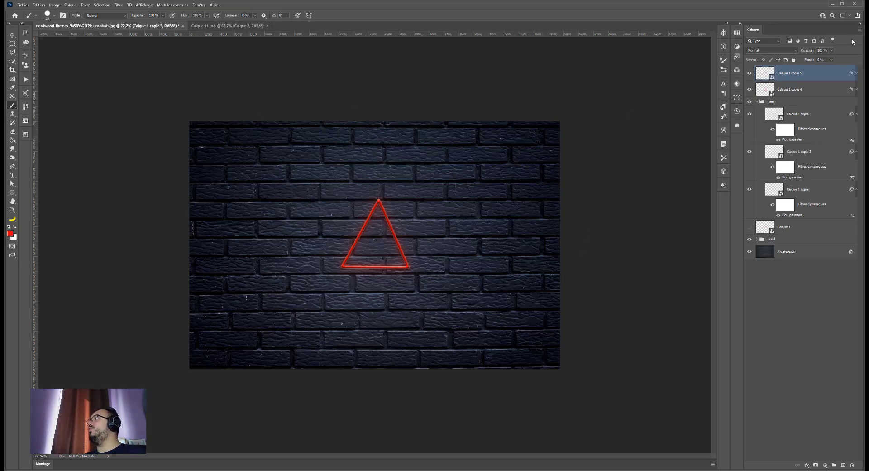
# Reopen the smart object contents, hide the triangle layer and add an empty layer above it for another brush drawing
pyautogui.doubleClick(759, 72)
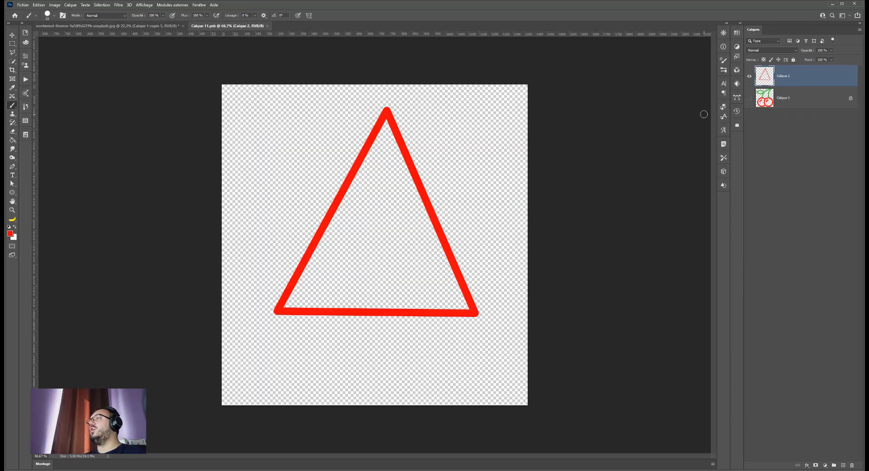
pyautogui.click(748, 76)
pyautogui.click(748, 76)
pyautogui.click(748, 76)
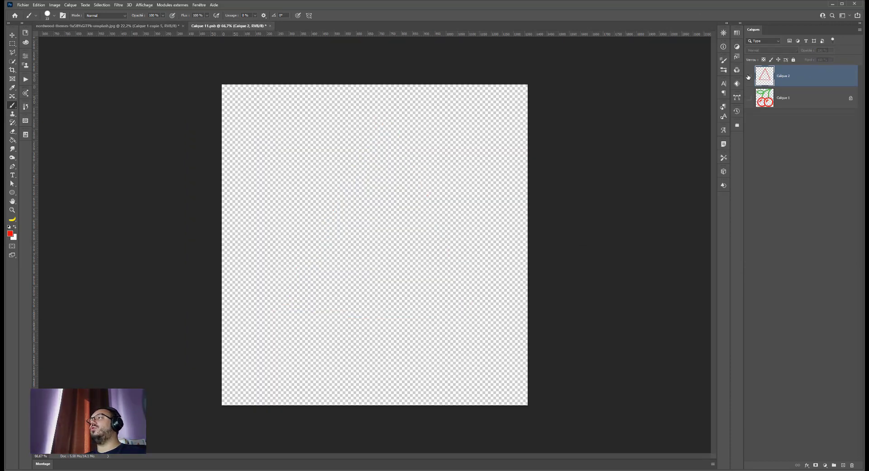
pyautogui.click(749, 76)
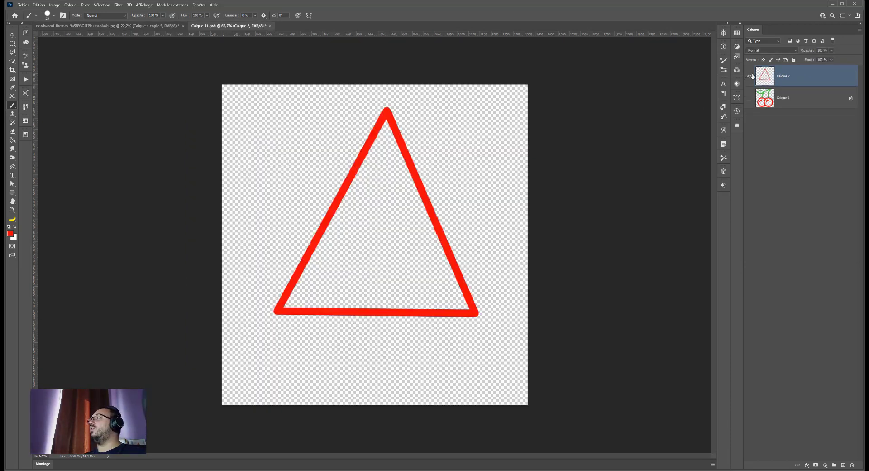
pyautogui.click(749, 76)
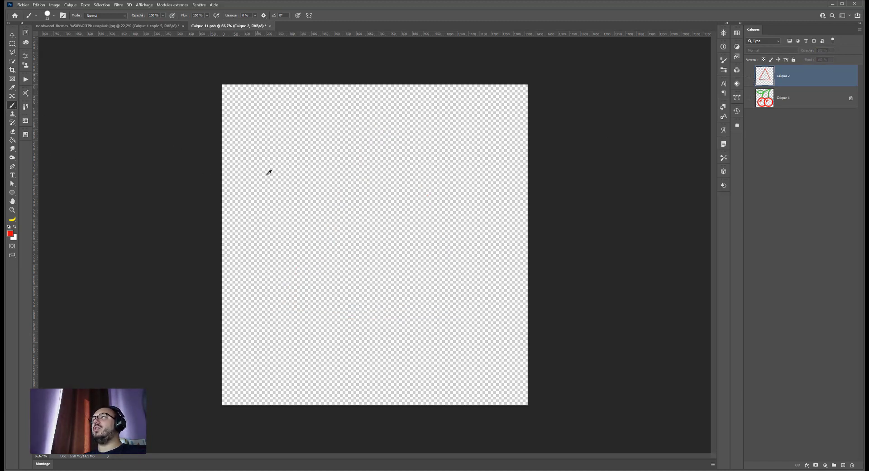
pyautogui.click(842, 465)
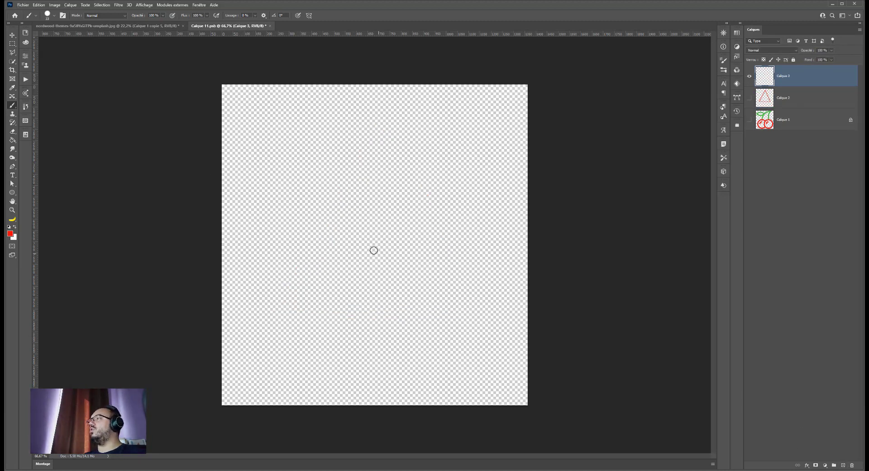
pyautogui.moveTo(283, 215); pyautogui.dragTo(281, 216)
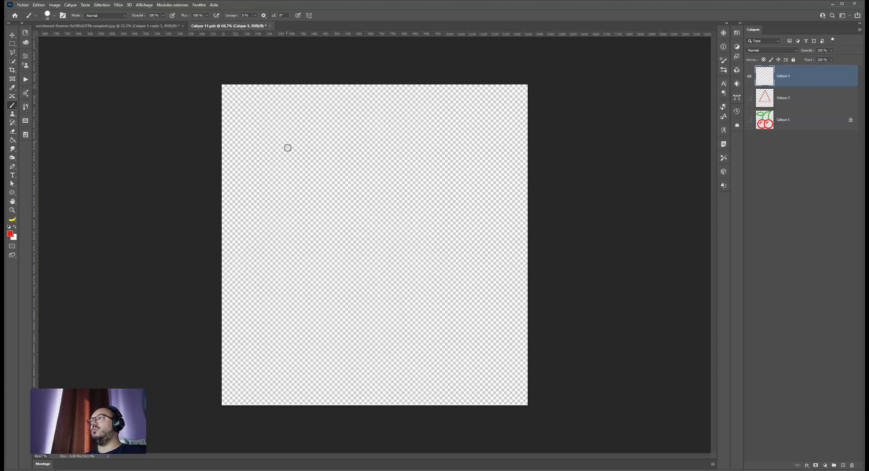
# Paint a large red letter P and a large red letter S freehand on the empty layer
pyautogui.moveTo(277, 127); pyautogui.dragTo(277, 184)
pyautogui.moveTo(277, 236); pyautogui.dragTo(277, 282)
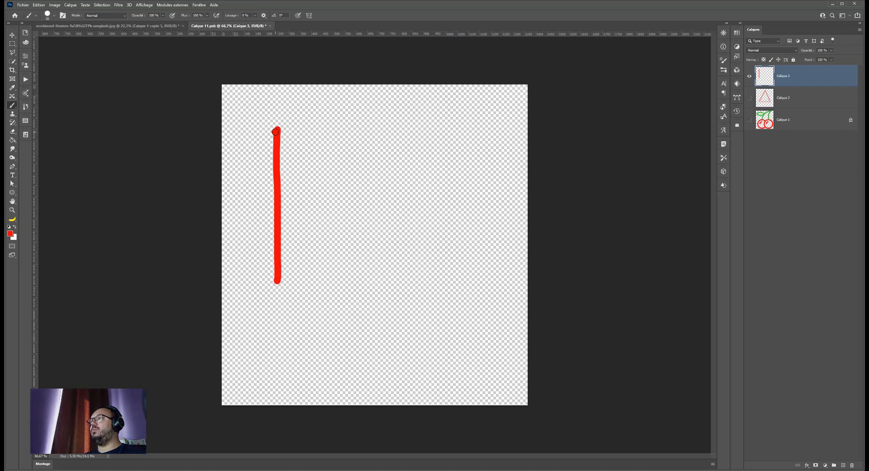
pyautogui.moveTo(274, 132)
pyautogui.mouseDown()
pyautogui.moveTo(358, 175)
pyautogui.moveTo(267, 189)
pyautogui.mouseUp()
pyautogui.moveTo(459, 202)
pyautogui.mouseDown()
pyautogui.moveTo(383, 202)
pyautogui.moveTo(449, 281)
pyautogui.moveTo(387, 365)
pyautogui.moveTo(320, 369)
pyautogui.mouseUp()
# Set the foreground colour to blue #060cfb and paint two parallel diagonal strokes between the red letters
pyautogui.click(10, 233)
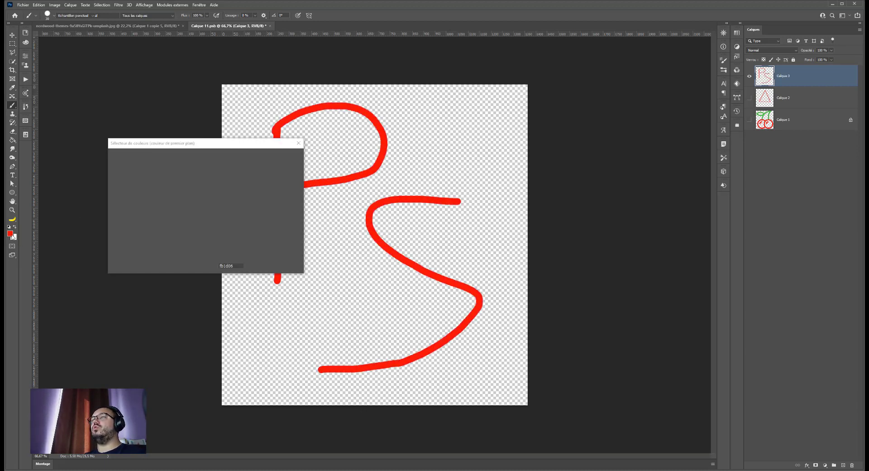
pyautogui.click(203, 191)
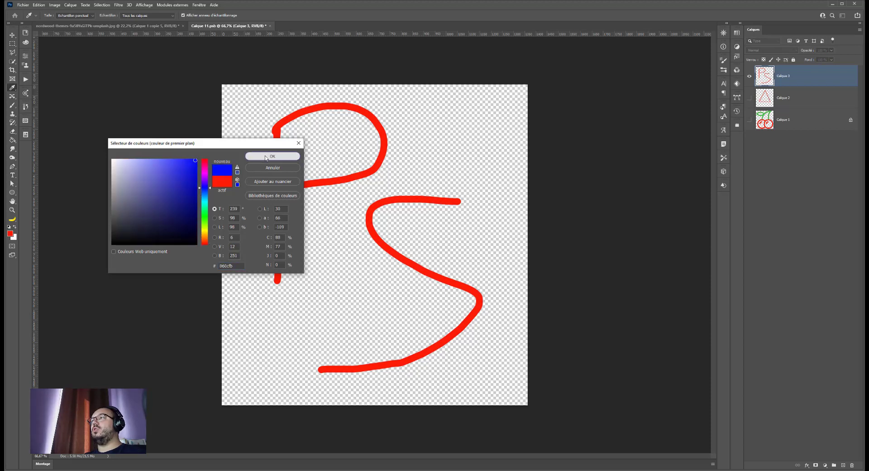
pyautogui.click(272, 156)
pyautogui.moveTo(306, 239); pyautogui.dragTo(376, 316)
pyautogui.moveTo(323, 228); pyautogui.dragTo(386, 309)
# Save the smart object and inspect the painted letters with the neon effect in the brick wall document
pyautogui.hotkey('ctrl', 's')
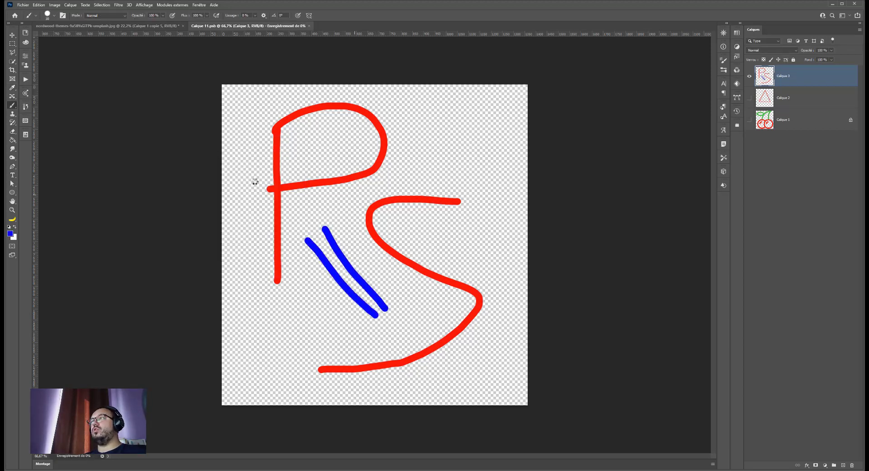
pyautogui.click(138, 27)
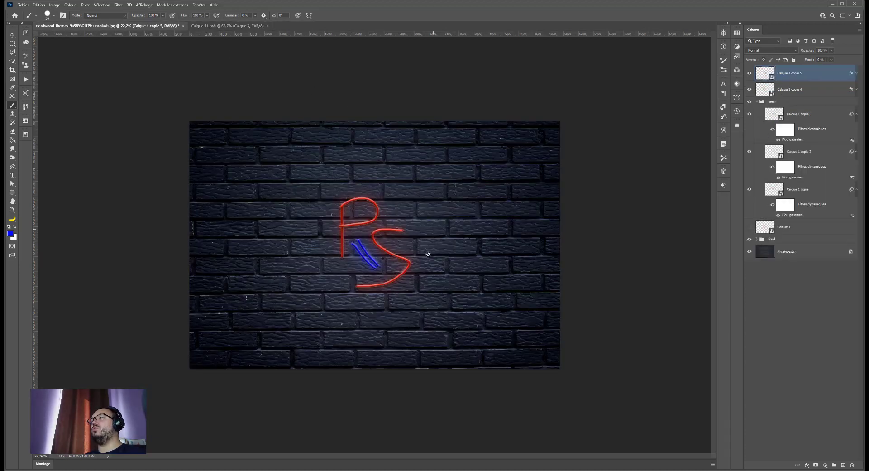
pyautogui.hotkey('ctrl', '+')
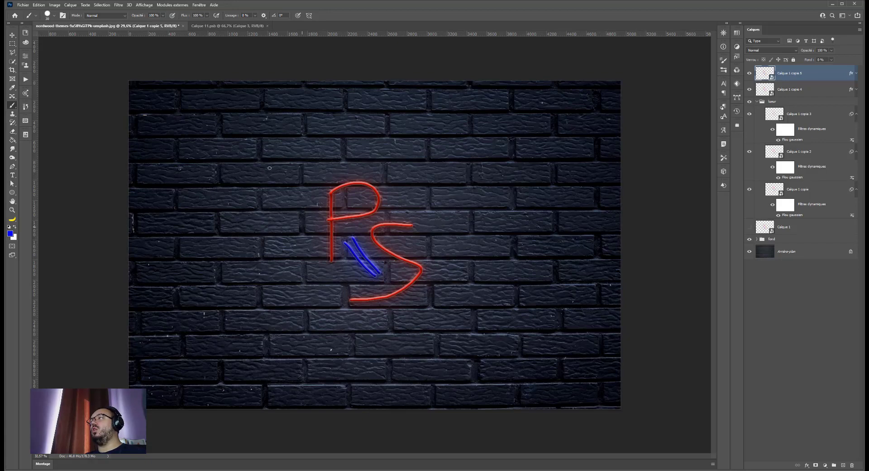
# Replace the painted letters layer in the smart object contents with a horizontal text layer reading "PS"
pyautogui.click(235, 26)
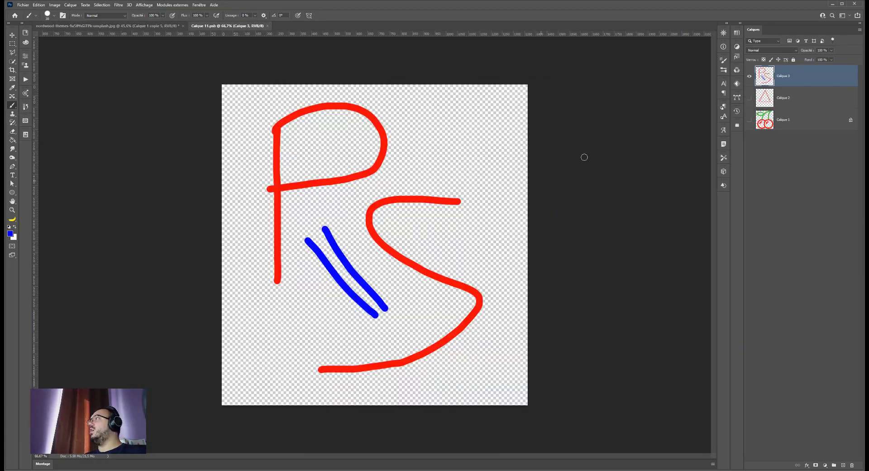
pyautogui.press('Delete')
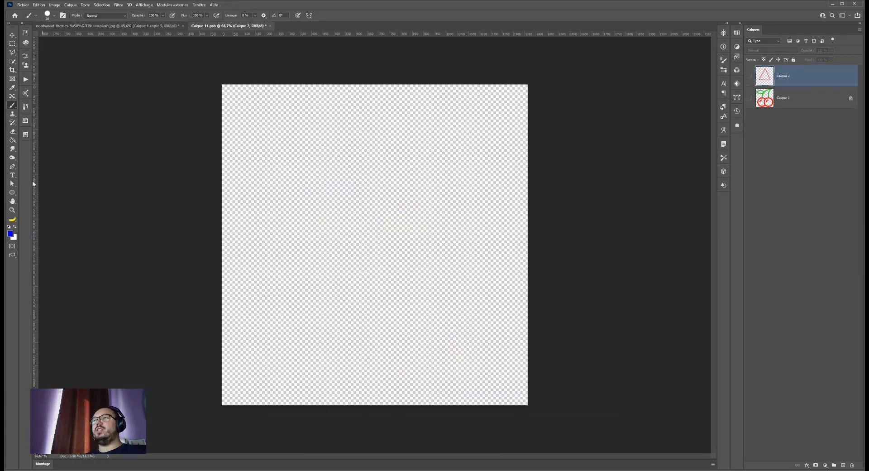
pyautogui.click(13, 175)
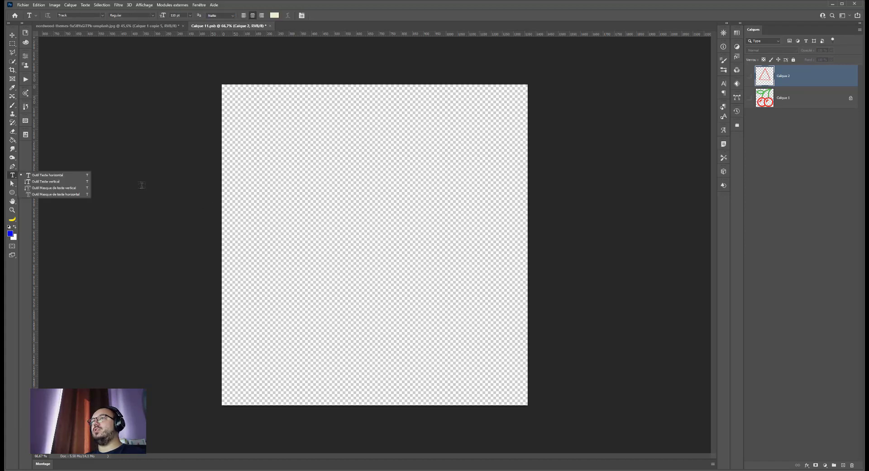
pyautogui.click(336, 189)
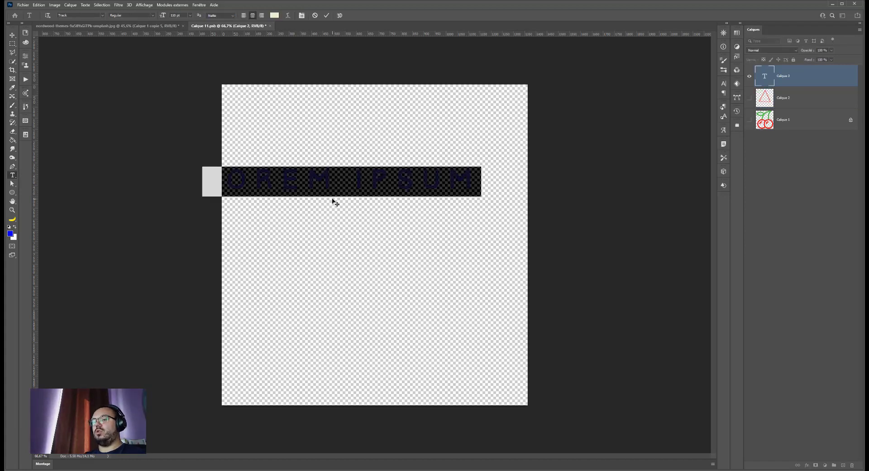
pyautogui.write('PS')
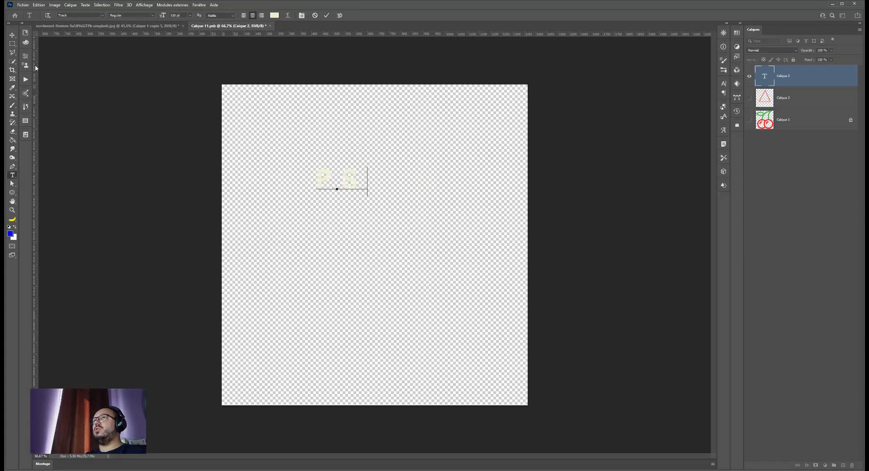
# Change the colour of the whole PS text to cyan #06d6fb
pyautogui.hotkey('ctrl', 'a')
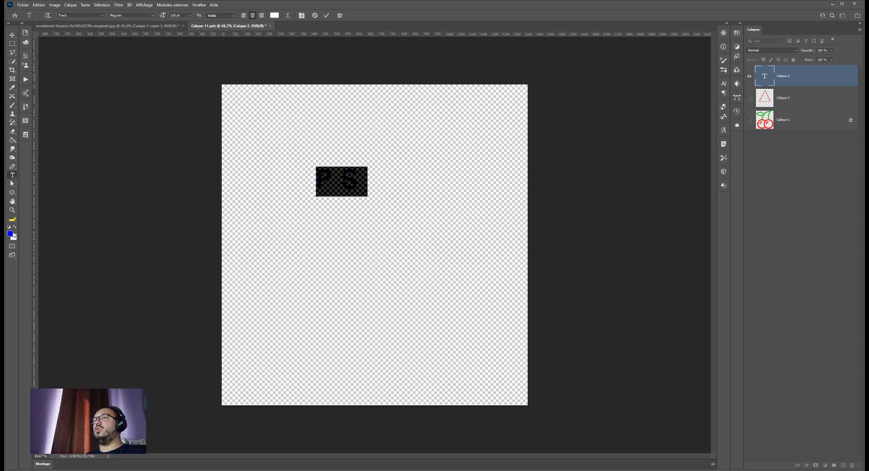
pyautogui.click(10, 233)
pyautogui.moveTo(210, 212); pyautogui.dragTo(205, 199)
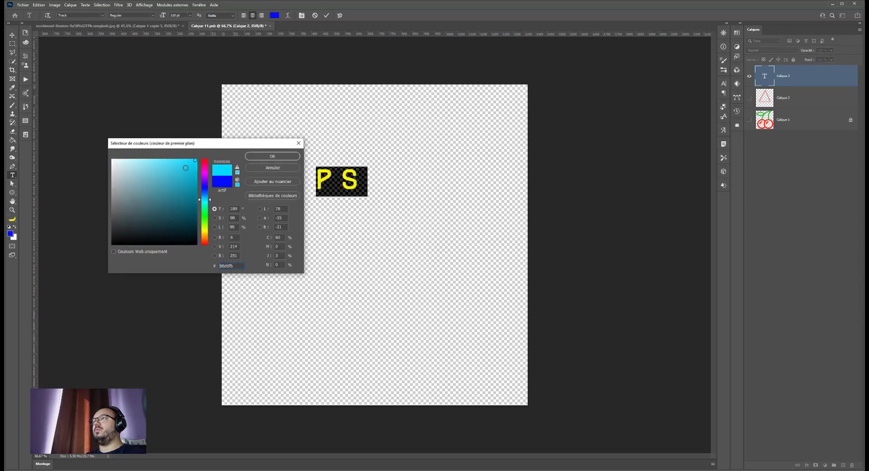
pyautogui.click(277, 159)
# Enlarge the PS text to about two thirds of the canvas width and move it near the canvas centre
pyautogui.click(12, 35)
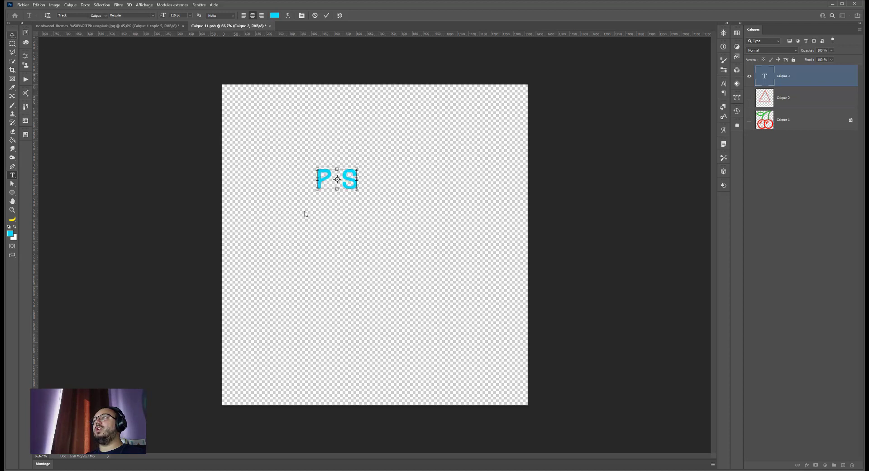
pyautogui.moveTo(356, 170); pyautogui.dragTo(473, 107)
pyautogui.moveTo(428, 165); pyautogui.dragTo(466, 261)
pyautogui.press('Return')
# Save the smart object with the PS text and return to the full view of the brick wall document
pyautogui.hotkey('ctrl', 's')
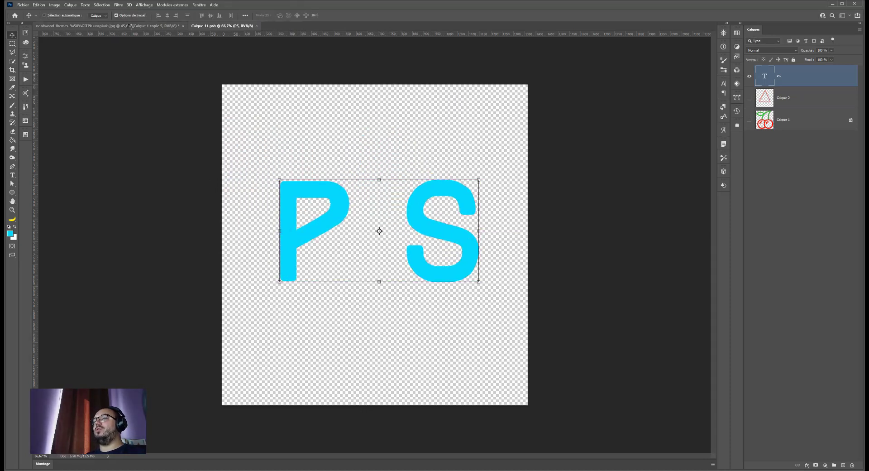
pyautogui.click(130, 26)
pyautogui.scroll(-3, 357, 288)
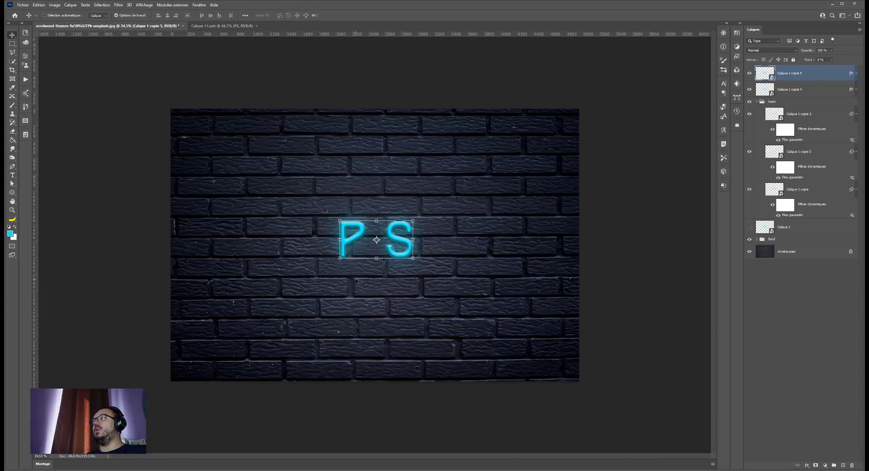
pyautogui.press('m')
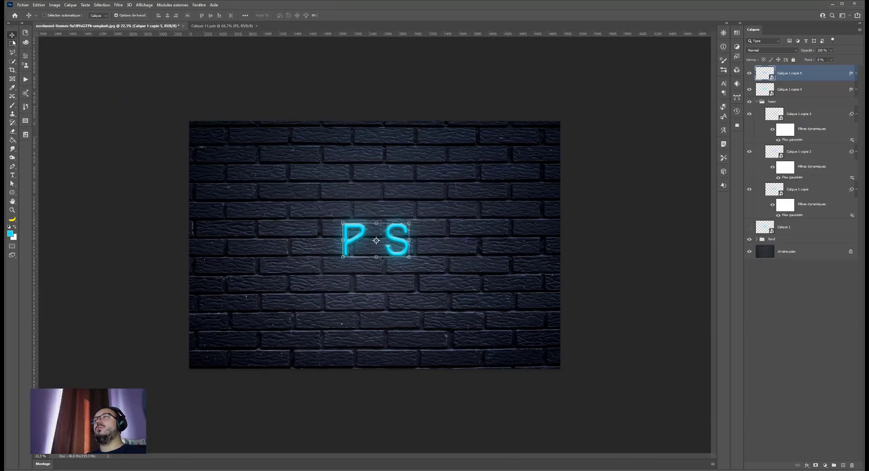